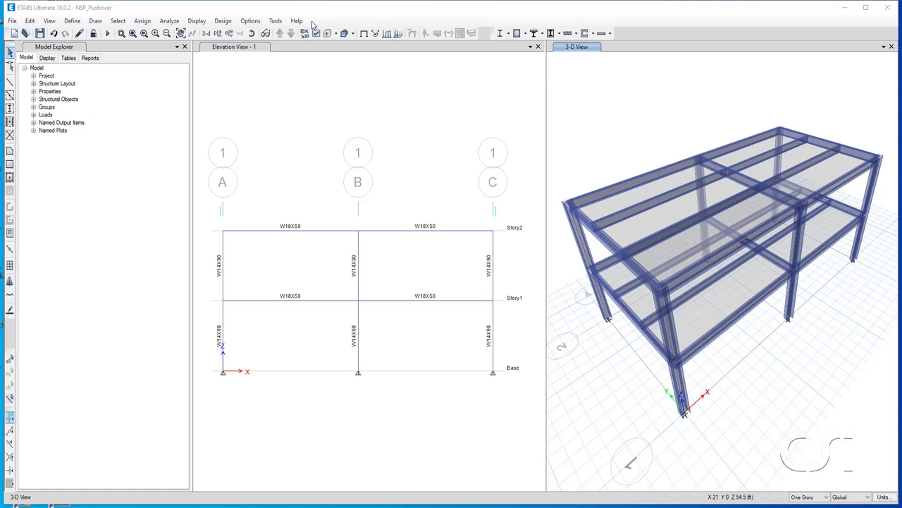
# Replace the elevation view on grid 1 with the plan view of Story2.
pyautogui.click(285, 98)
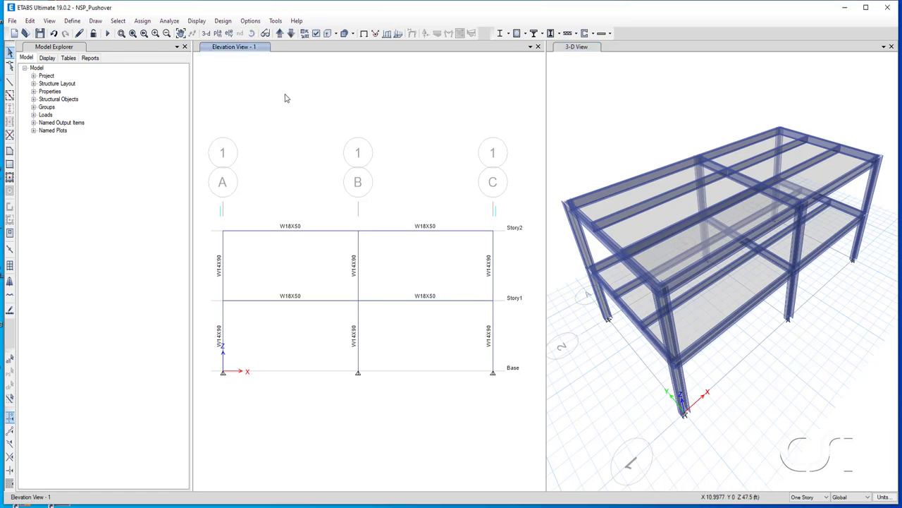
pyautogui.click(222, 34)
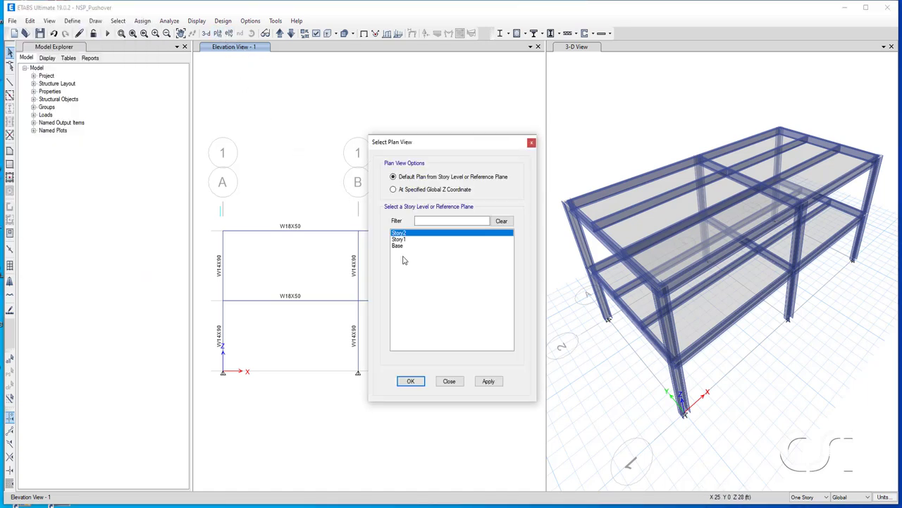
pyautogui.click(406, 378)
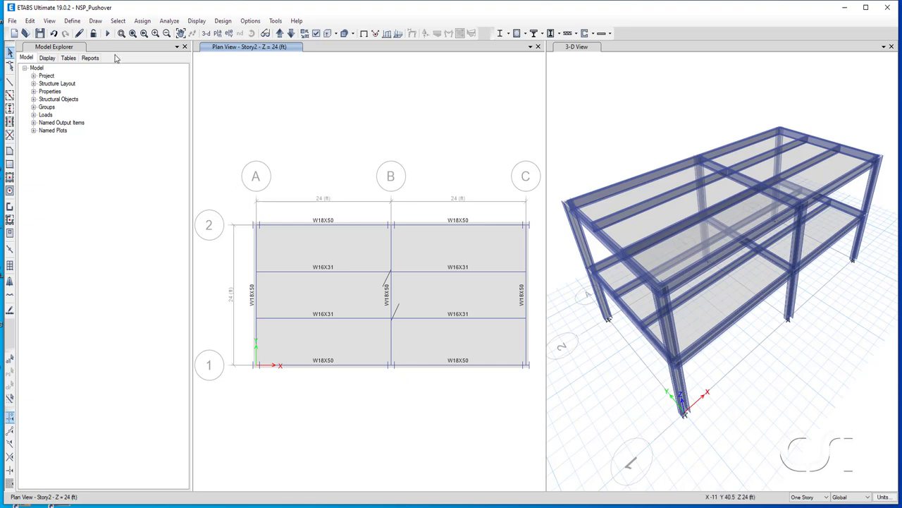
# Review the Dead and Live load pattern definitions, including their self-weight multipliers.
pyautogui.click(73, 21)
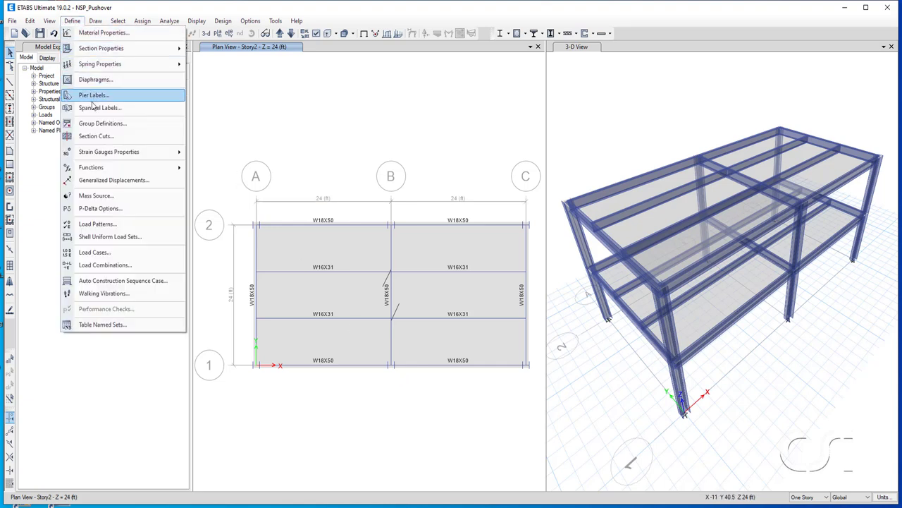
pyautogui.click(96, 224)
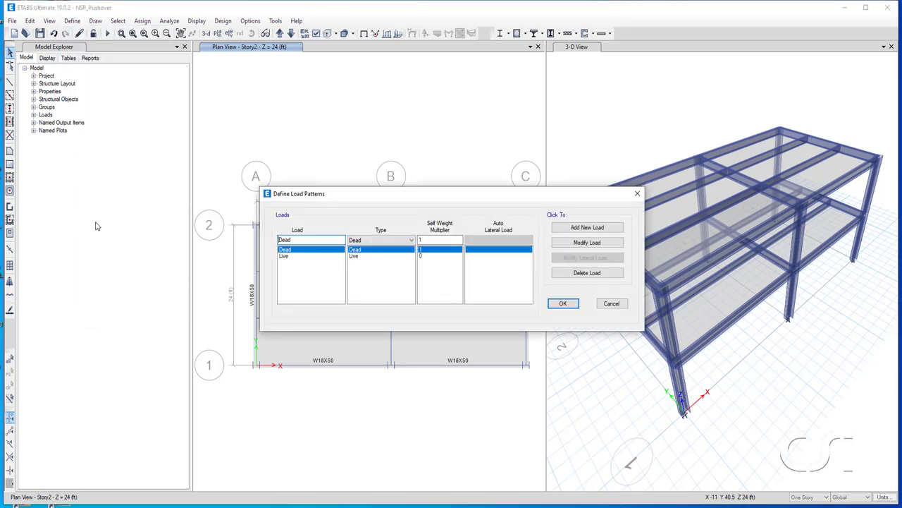
pyautogui.click(423, 257)
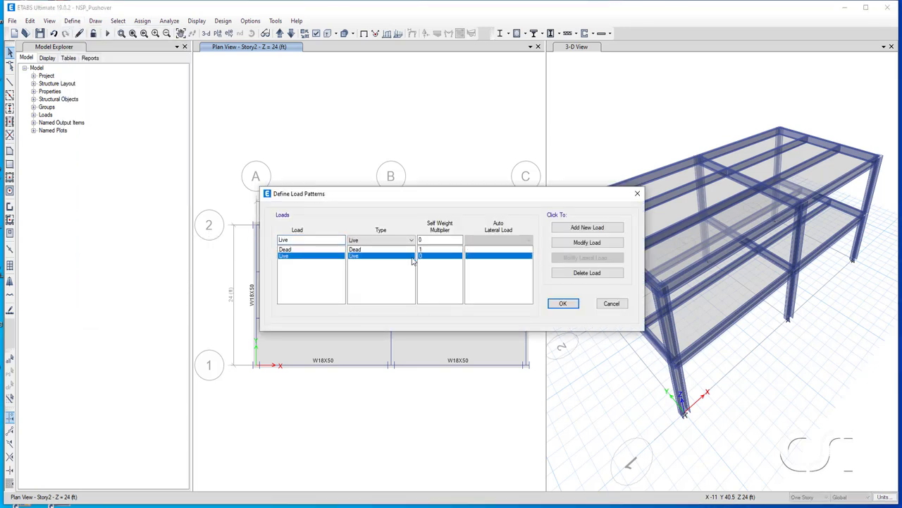
pyautogui.click(559, 306)
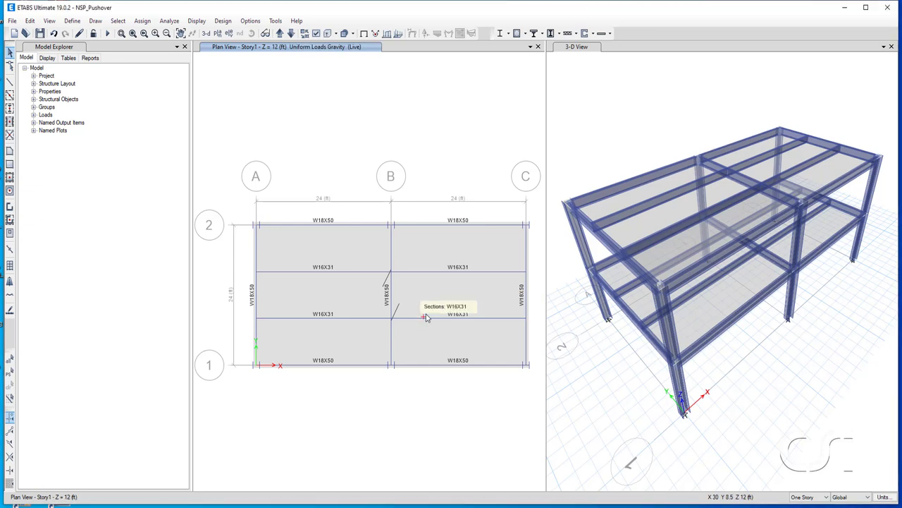
# Turn off extruded frame display in the 3-D view.
pyautogui.click(583, 139)
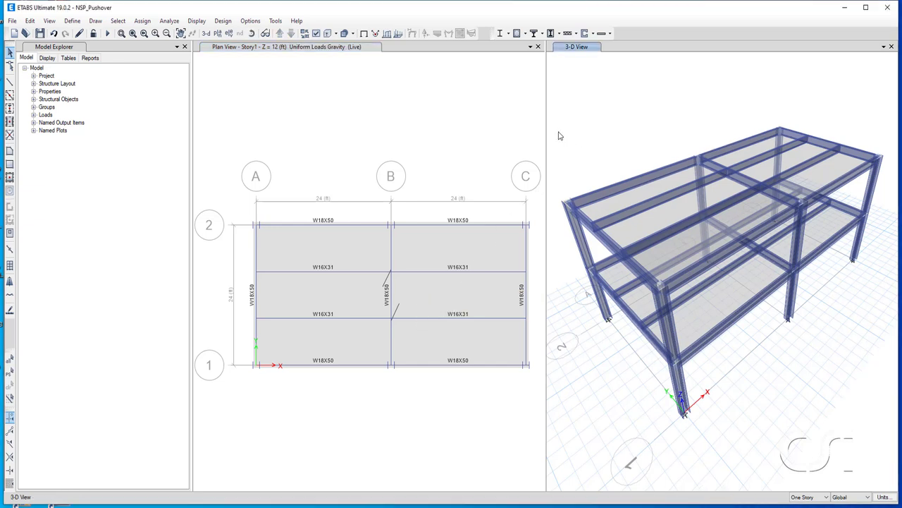
pyautogui.click(316, 34)
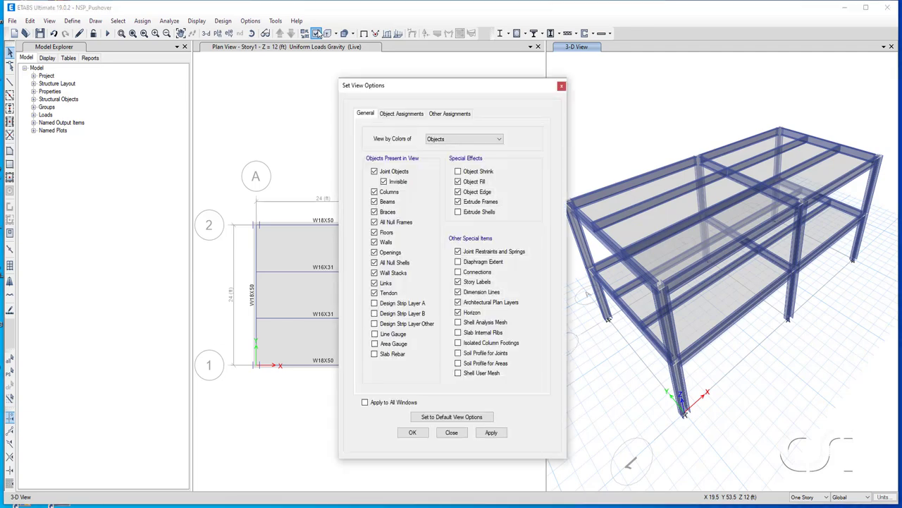
pyautogui.click(458, 202)
pyautogui.click(412, 433)
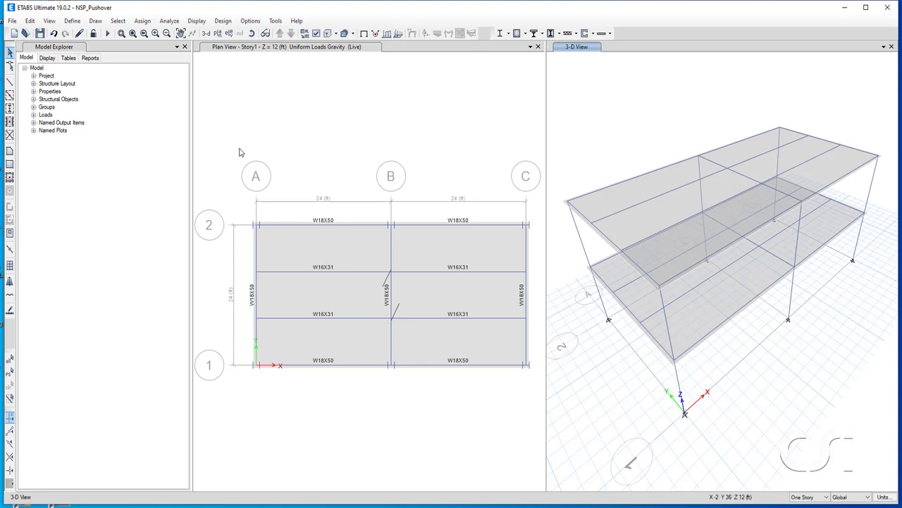
# Run the analysis for the Dead and Live load cases.
pyautogui.click(169, 21)
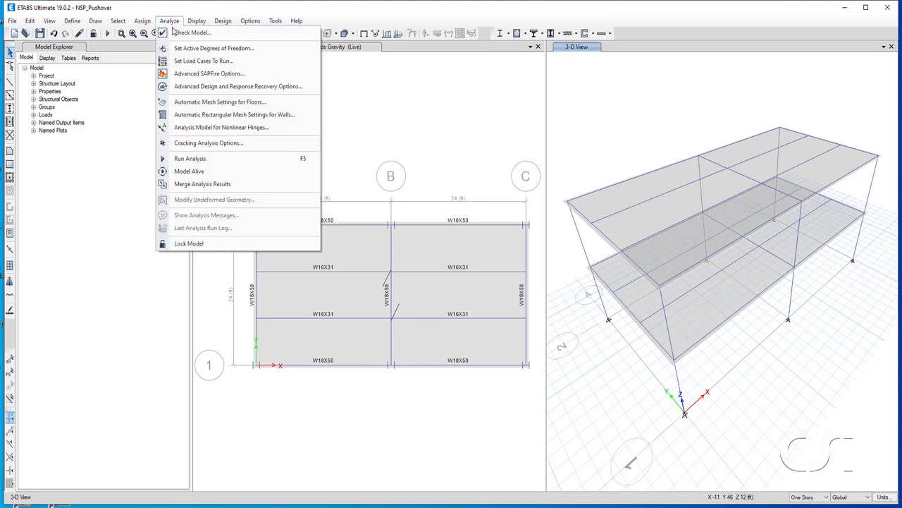
pyautogui.click(225, 61)
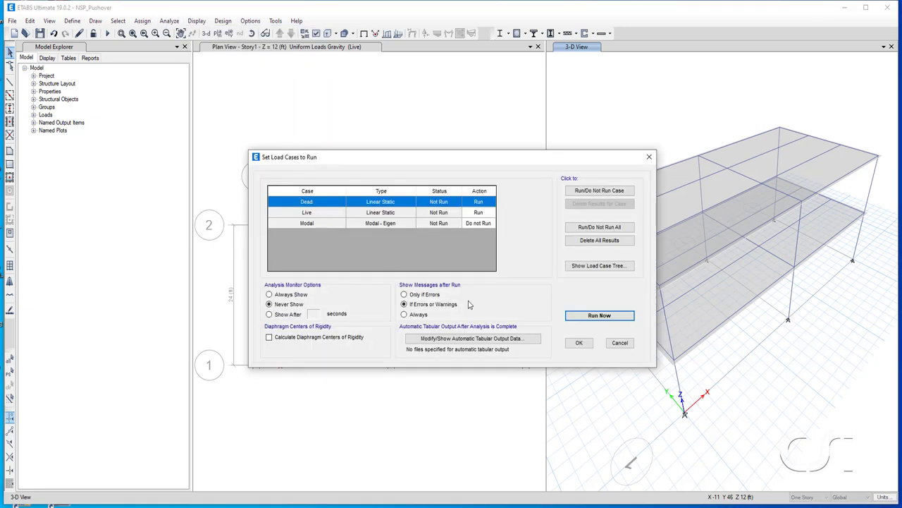
pyautogui.click(577, 317)
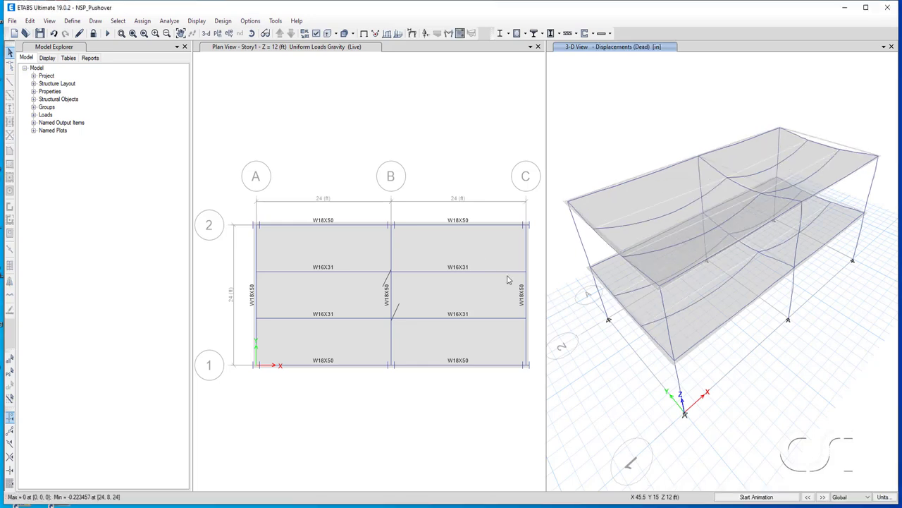
# Run the steel frame design check on the analyzed model.
pyautogui.click(223, 21)
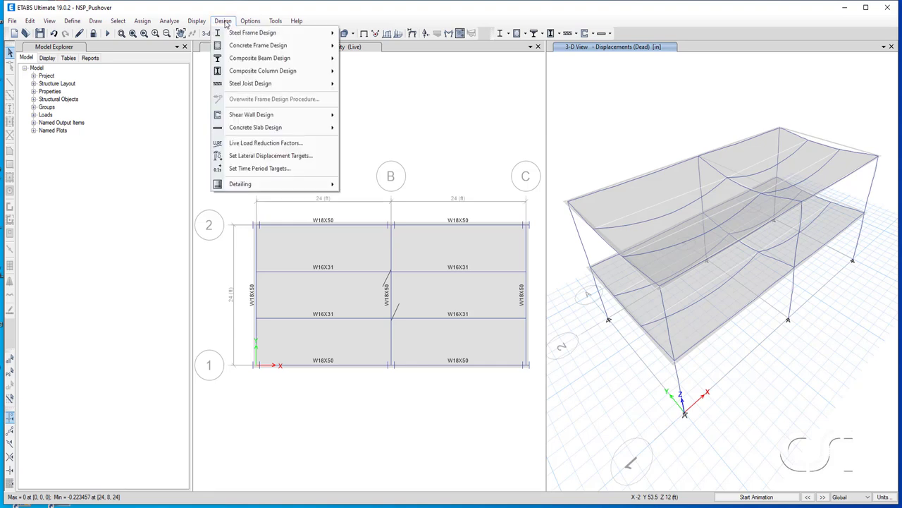
pyautogui.moveTo(227, 33)
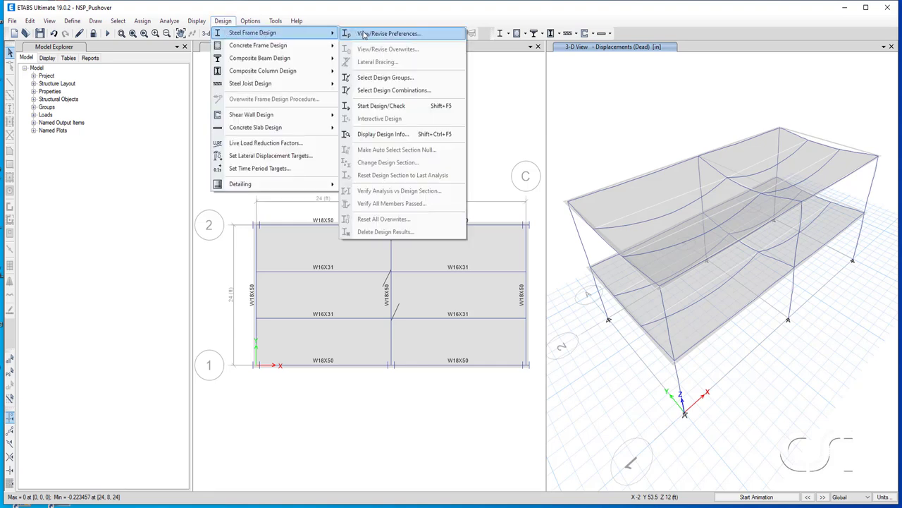
pyautogui.click(388, 107)
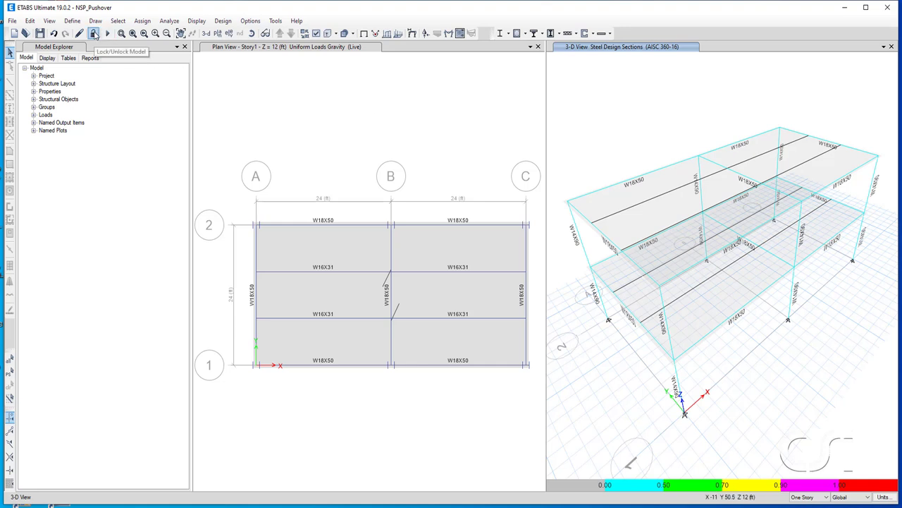
# Unlock the model, accepting deletion of the analysis results, and select all frames with the W18X50 section property.
pyautogui.click(94, 34)
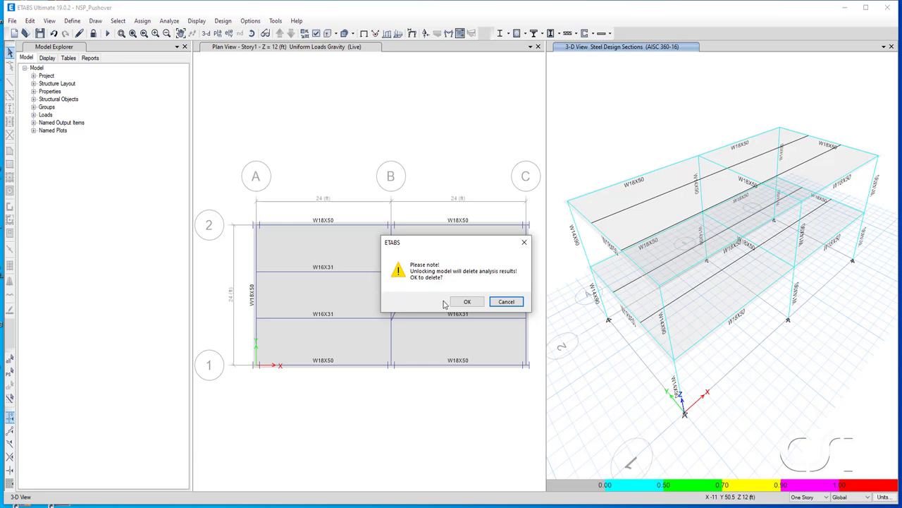
pyautogui.click(467, 302)
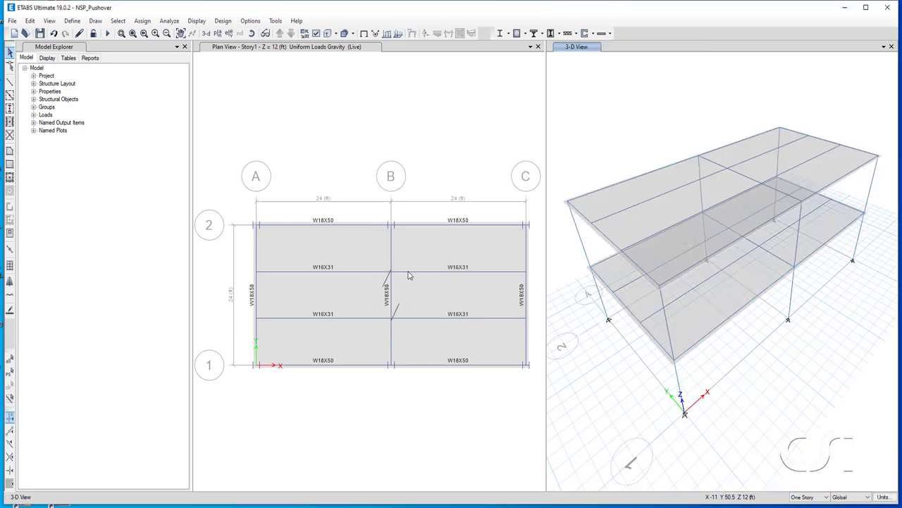
pyautogui.click(118, 21)
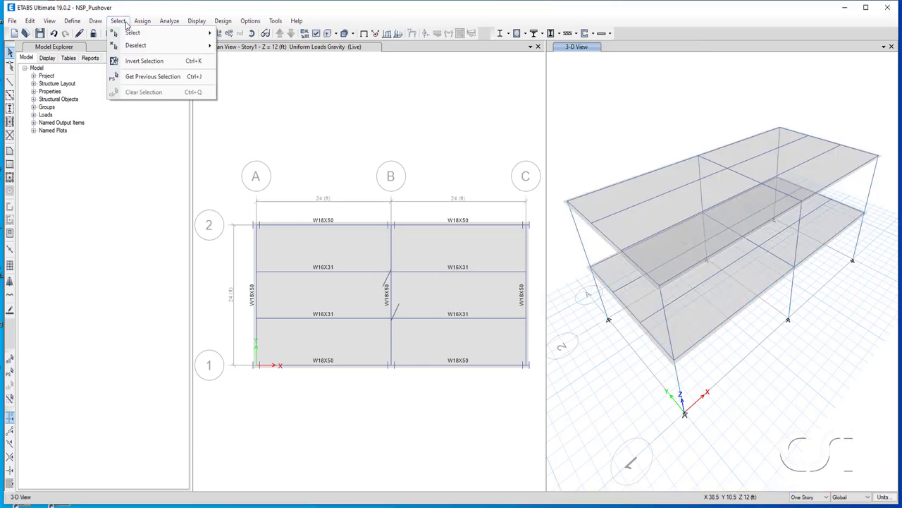
pyautogui.moveTo(129, 33)
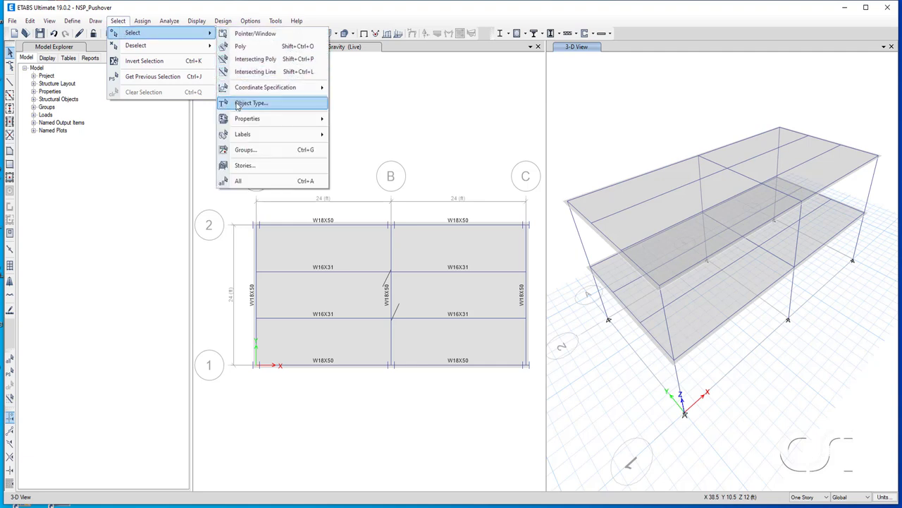
pyautogui.moveTo(238, 118)
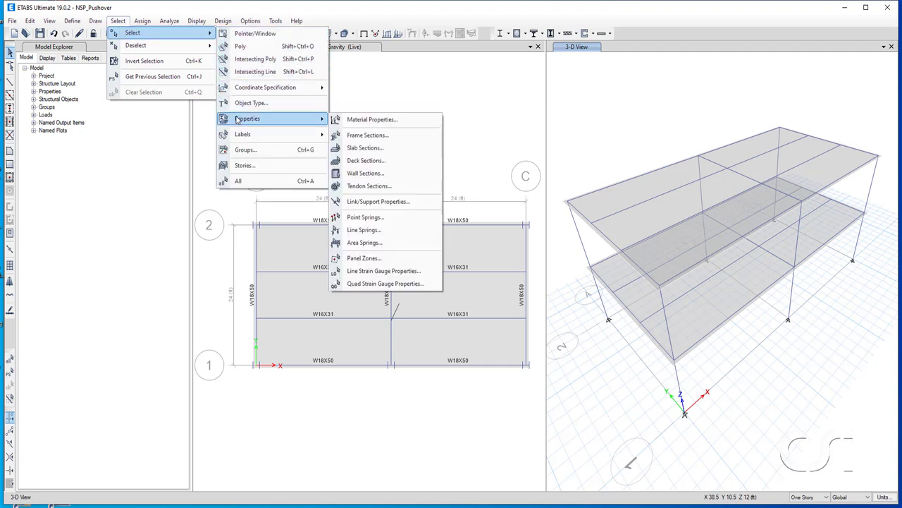
pyautogui.click(364, 134)
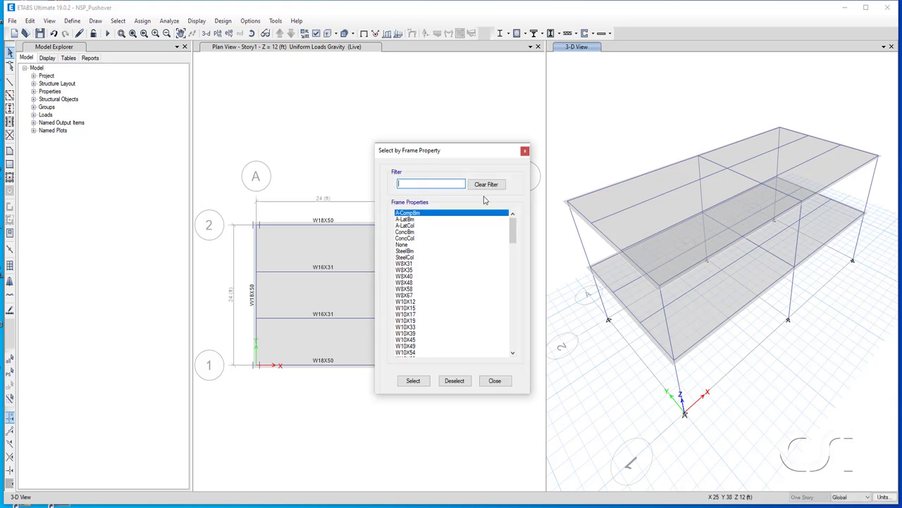
pyautogui.moveTo(510, 233); pyautogui.dragTo(510, 317)
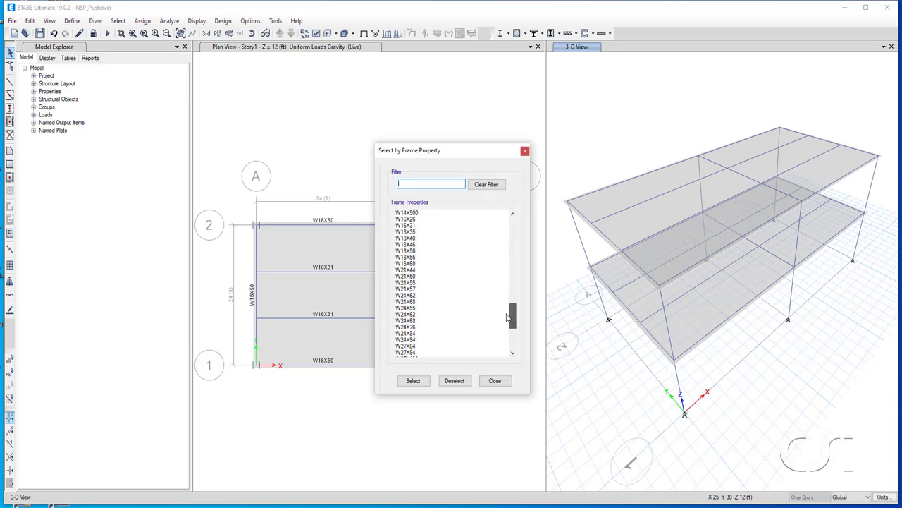
pyautogui.click(416, 252)
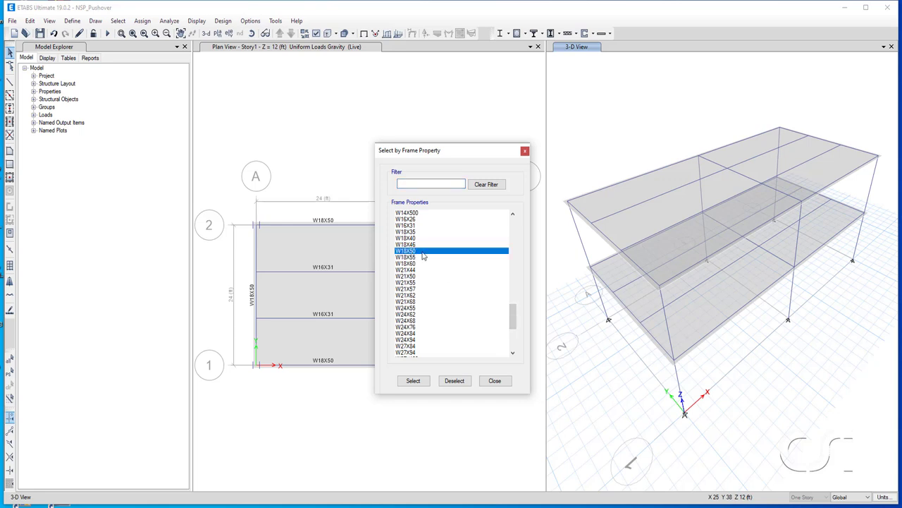
pyautogui.click(415, 381)
pyautogui.click(494, 381)
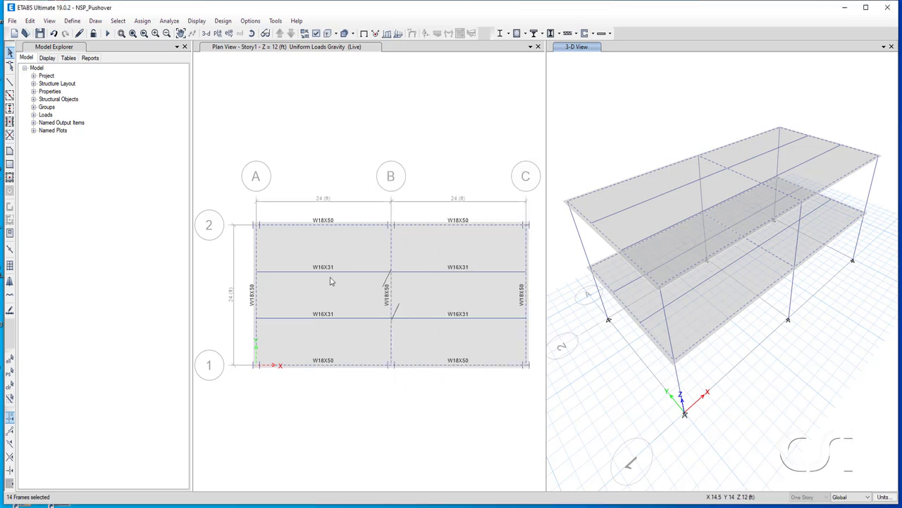
# Add an auto M3 hinge at relative distance 0 to the selected beams, using ASCE 41-13 Table 9-6 (Steel Beams - Flexure).
pyautogui.click(143, 21)
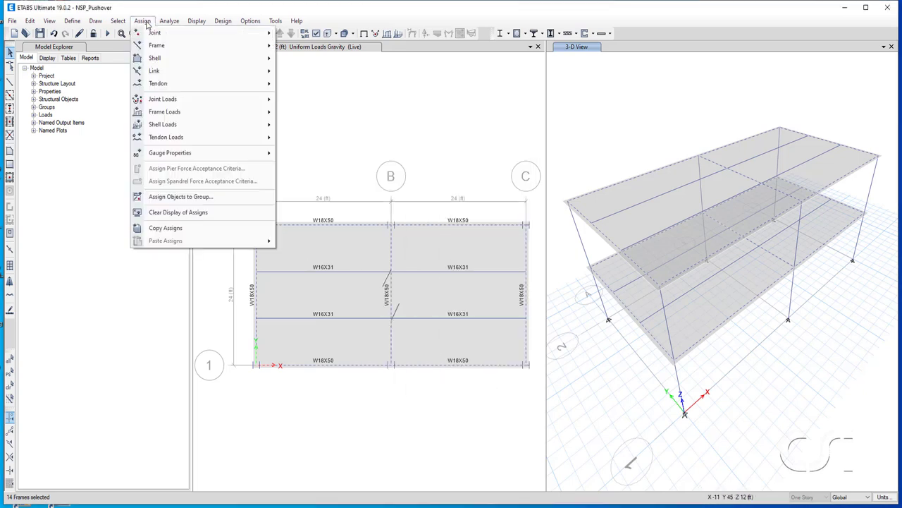
pyautogui.moveTo(150, 46)
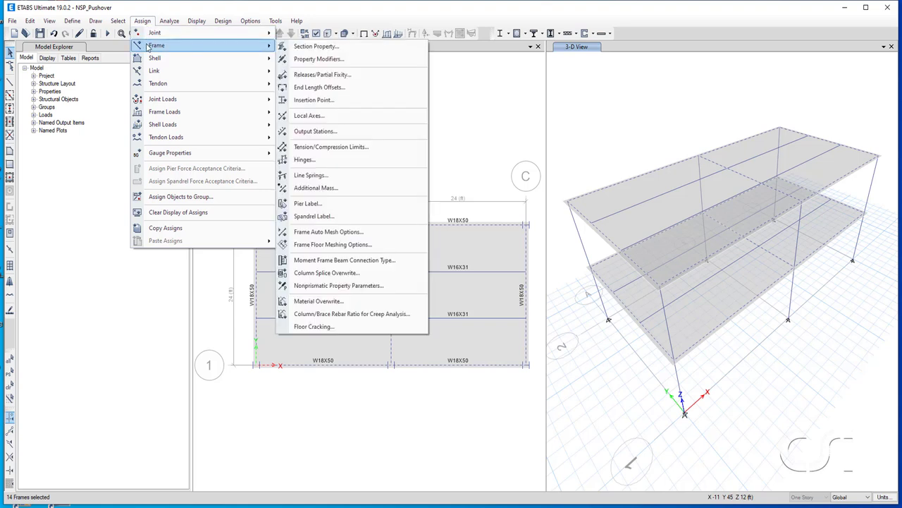
pyautogui.click(330, 164)
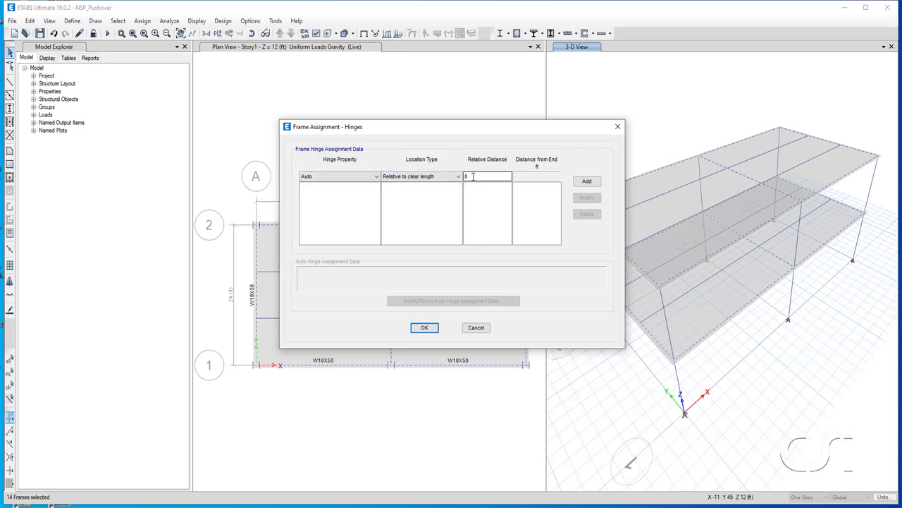
pyautogui.click(585, 182)
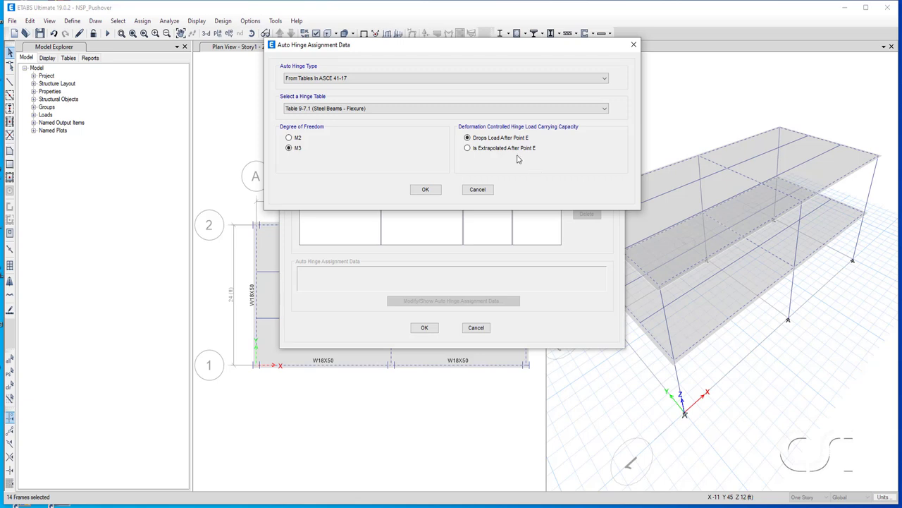
pyautogui.click(440, 79)
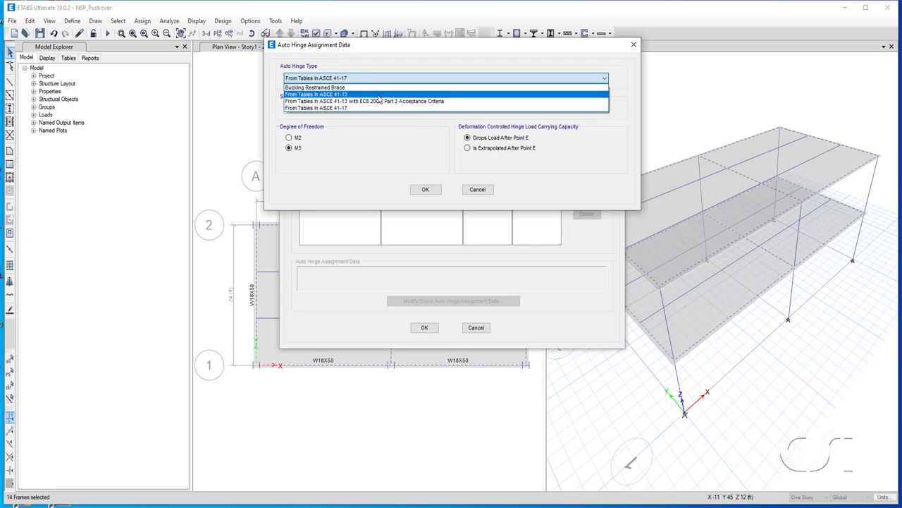
pyautogui.click(337, 94)
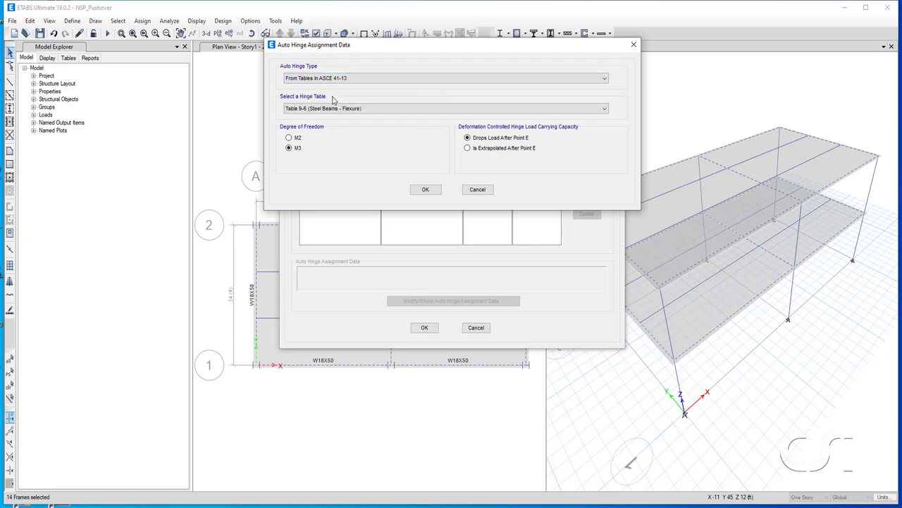
pyautogui.click(335, 108)
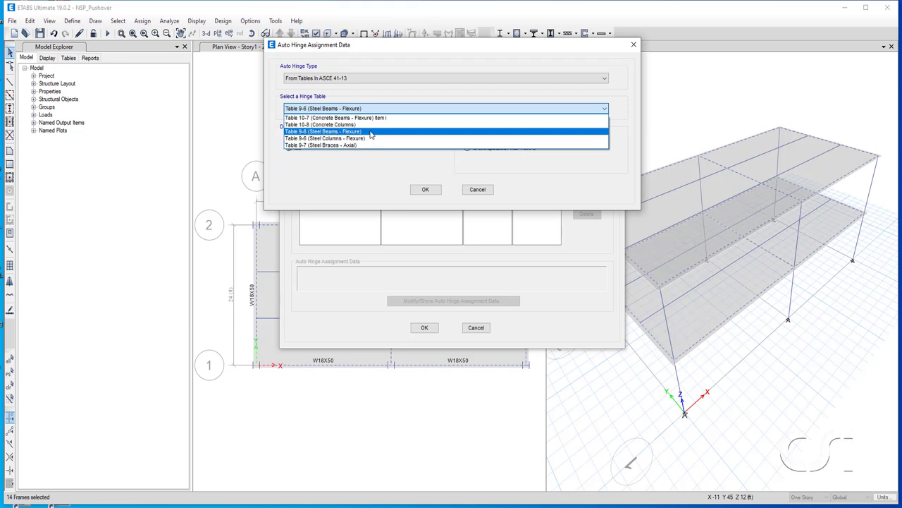
pyautogui.click(371, 132)
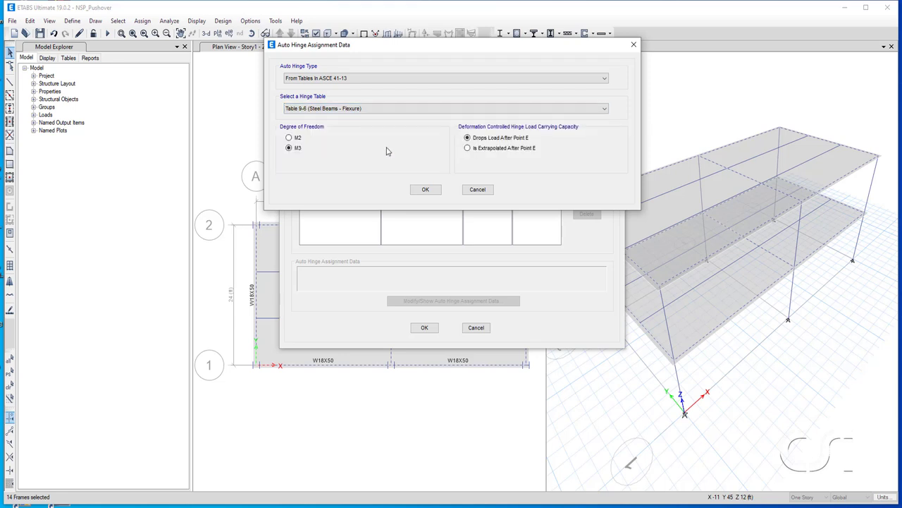
pyautogui.click(426, 189)
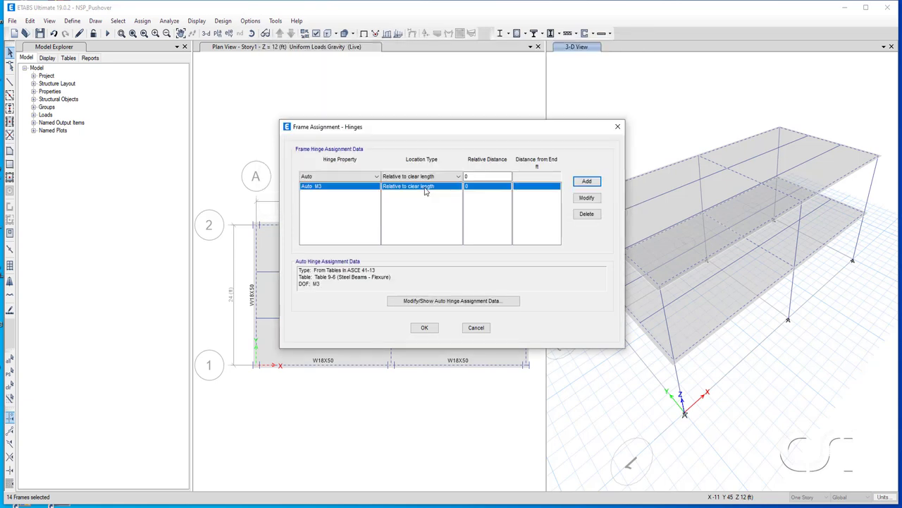
# Add a second auto M3 hinge at relative distance 1 using Table 9-6 (Steel Beams - Flexure) and apply both hinges to the beams.
pyautogui.click(471, 178)
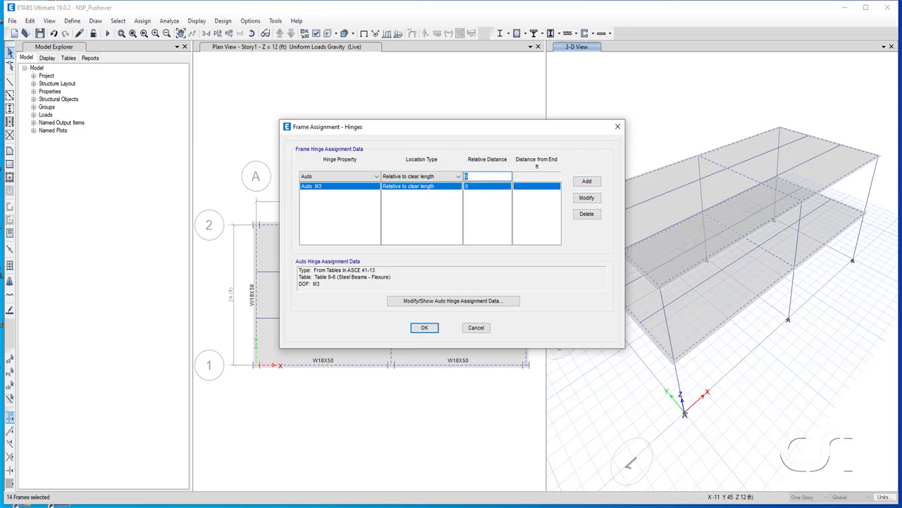
pyautogui.write('1')
pyautogui.click(586, 182)
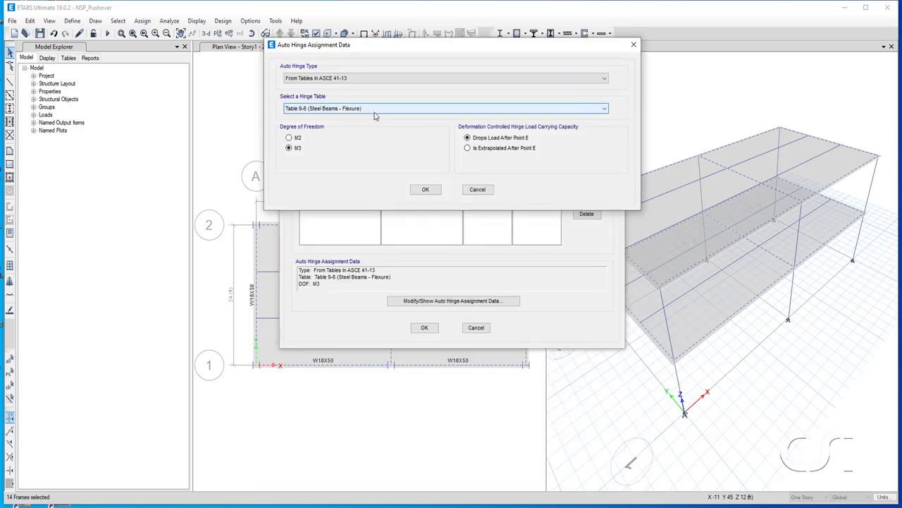
pyautogui.click(425, 190)
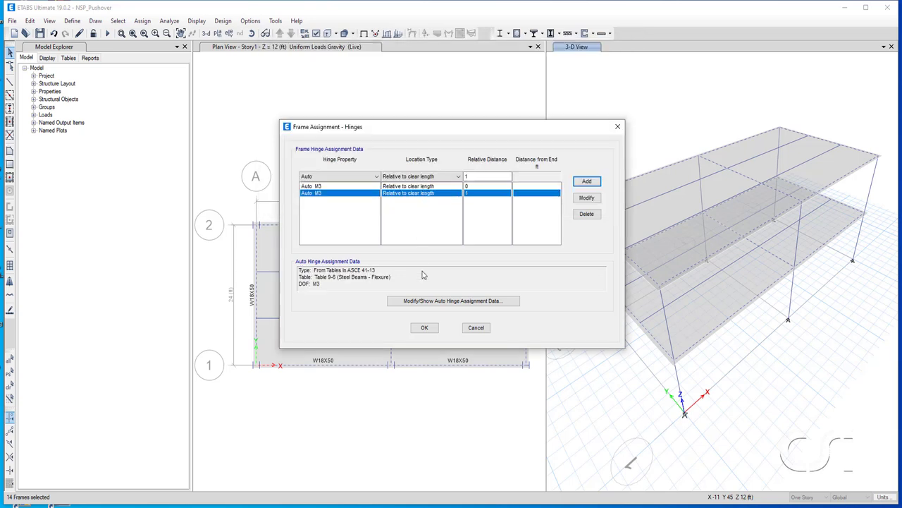
pyautogui.click(424, 328)
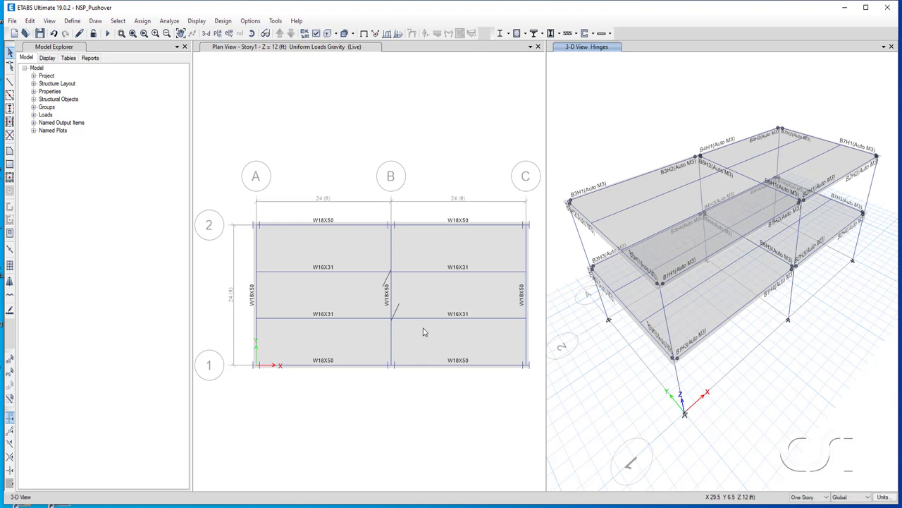
# Select all columns in the model by object type.
pyautogui.click(118, 21)
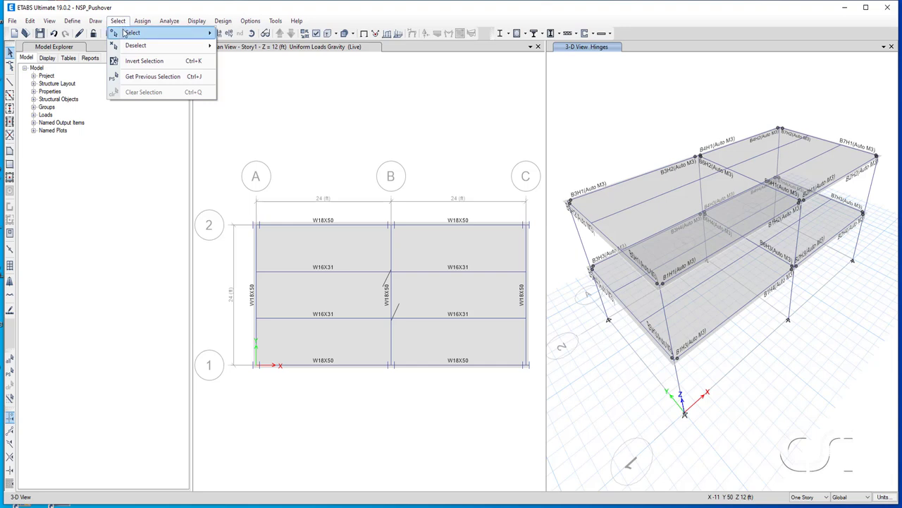
pyautogui.moveTo(125, 32)
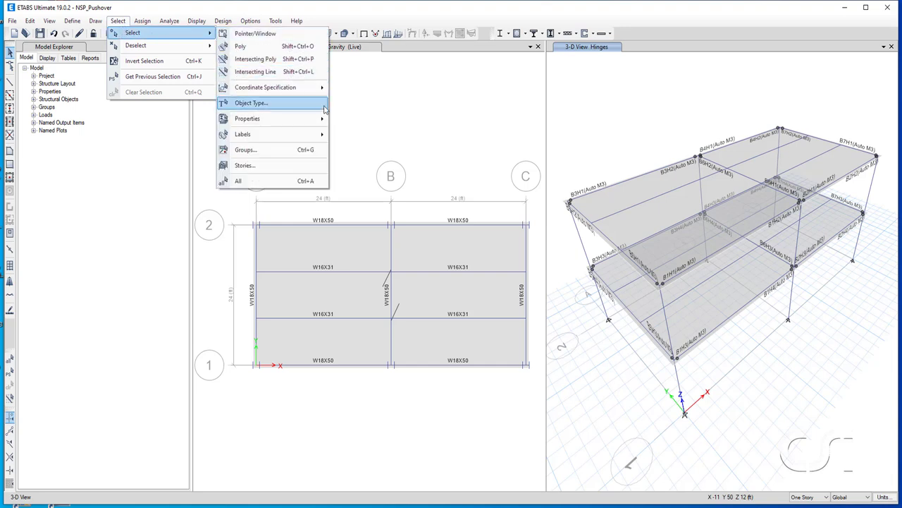
pyautogui.click(316, 107)
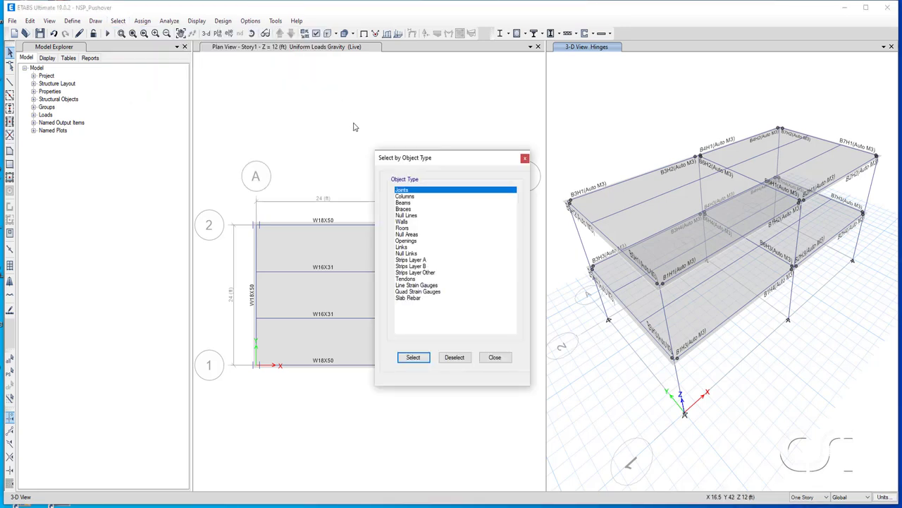
pyautogui.click(412, 197)
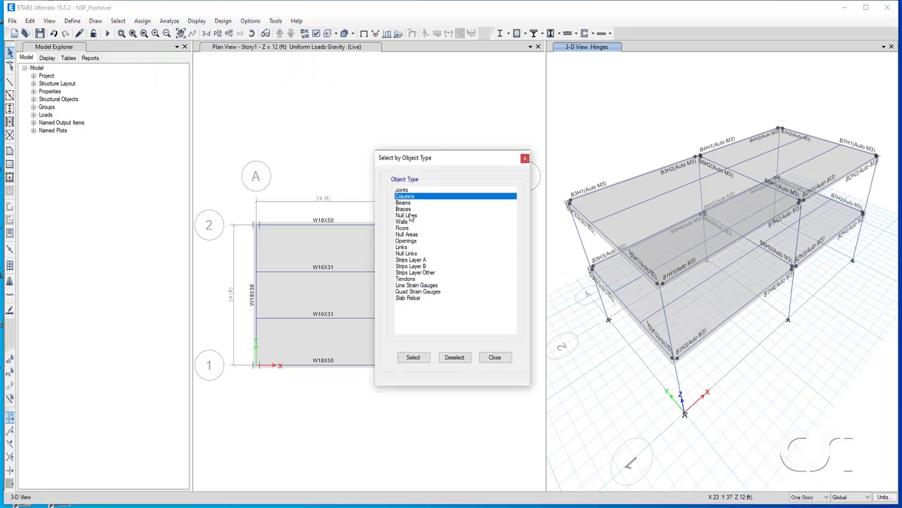
pyautogui.click(411, 357)
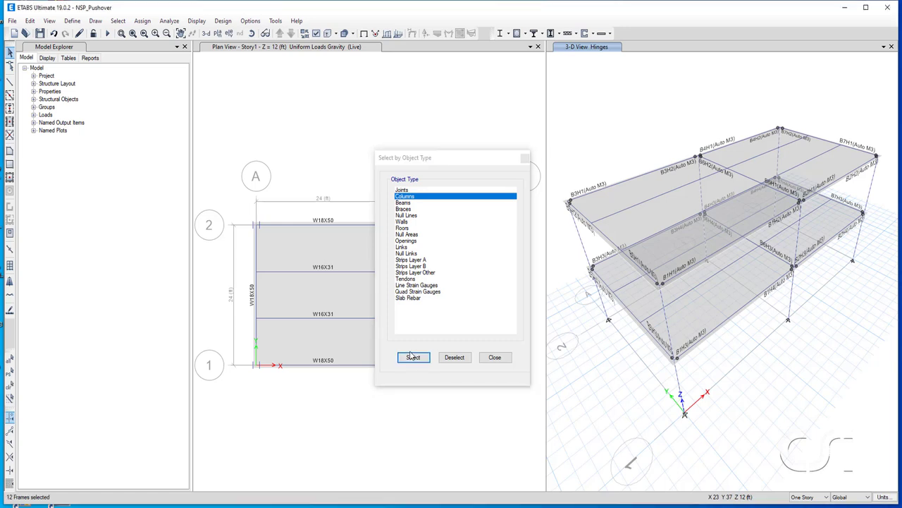
pyautogui.click(495, 358)
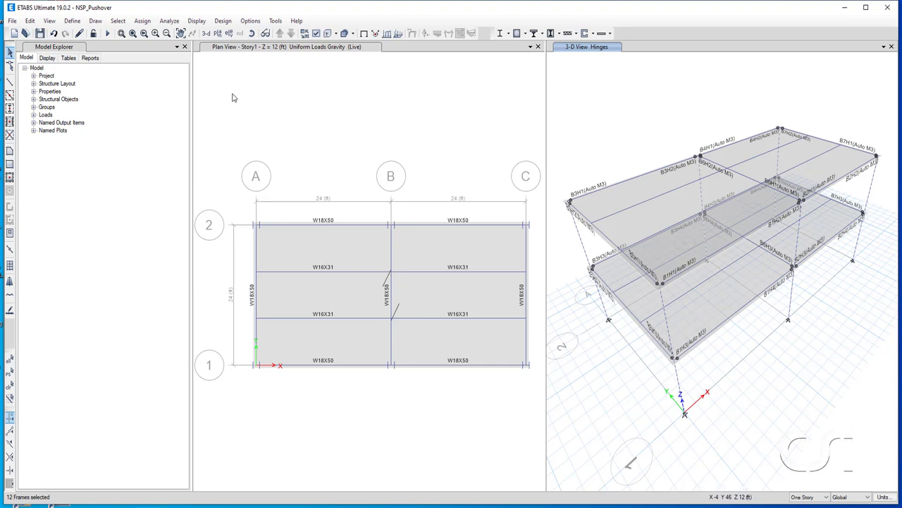
# Add an auto M3 hinge at relative distance 0 for the selected columns, using ASCE 41-13 Table 9-6 (Steel Columns - Flexure) with P from Dead.
pyautogui.click(142, 21)
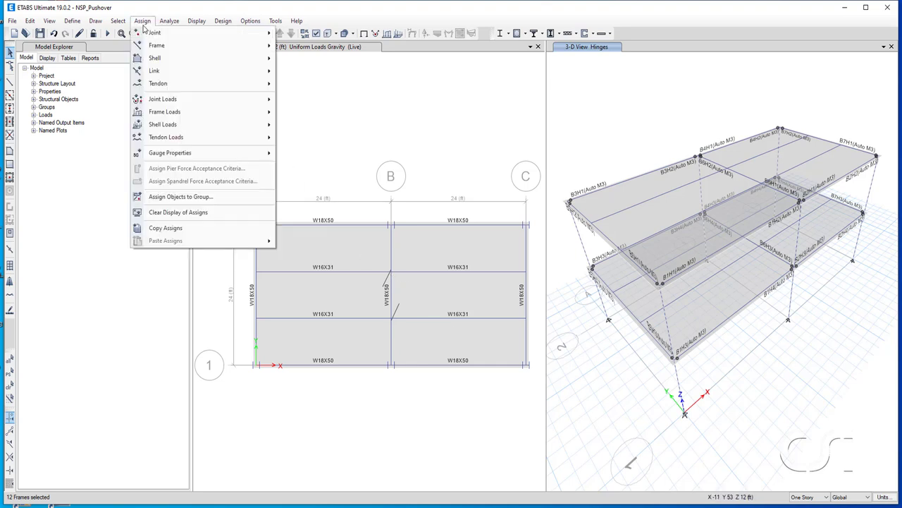
pyautogui.moveTo(159, 45)
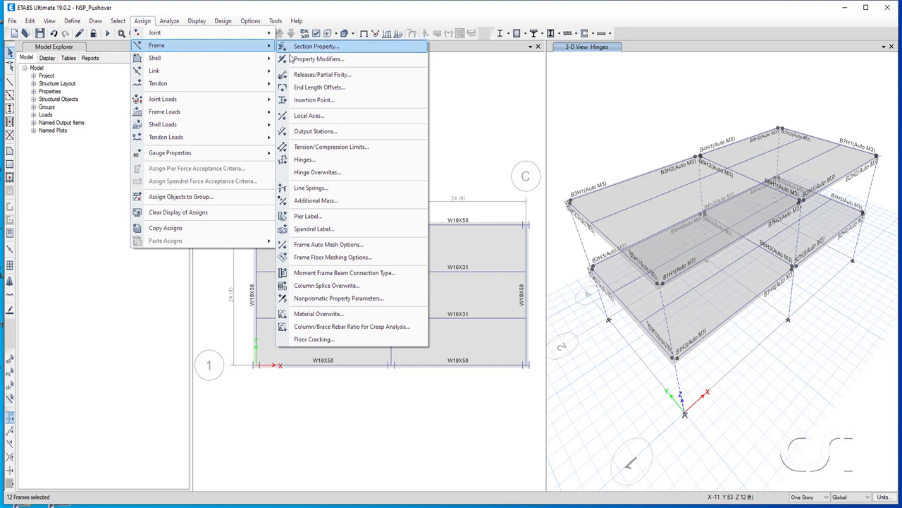
pyautogui.click(322, 161)
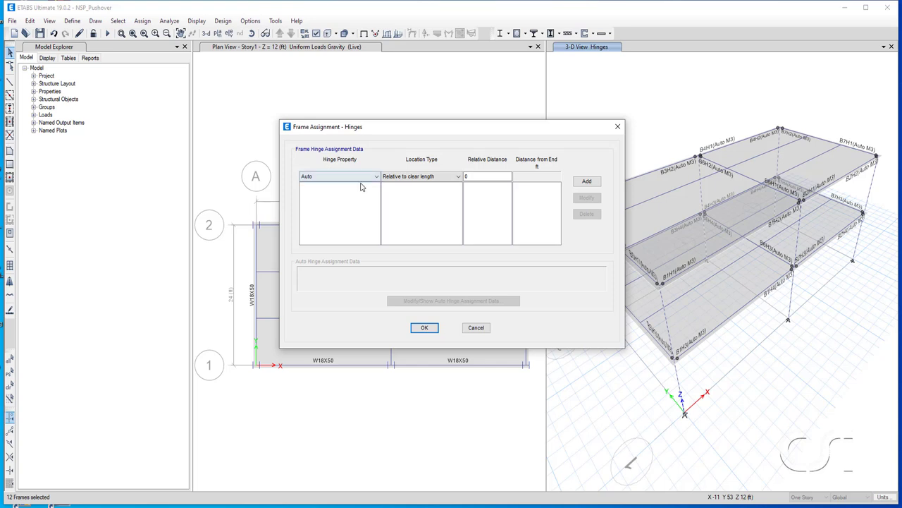
pyautogui.click(583, 183)
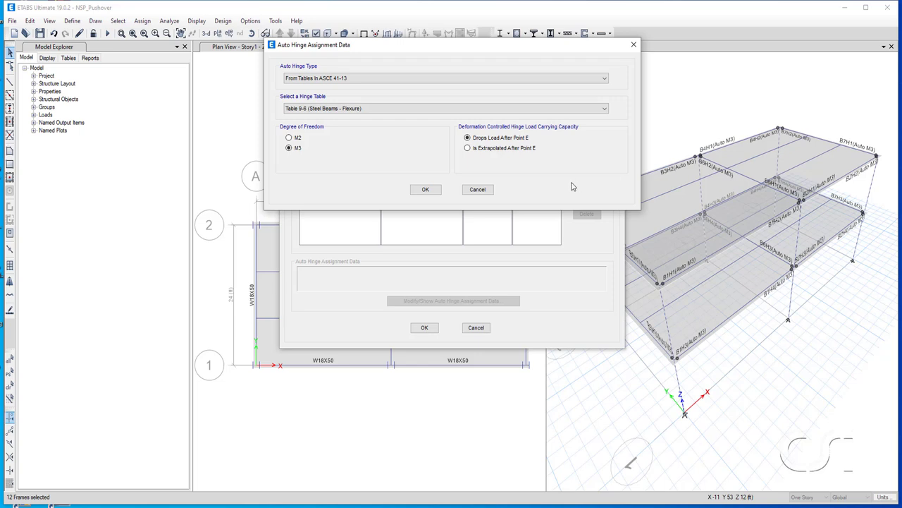
pyautogui.click(396, 111)
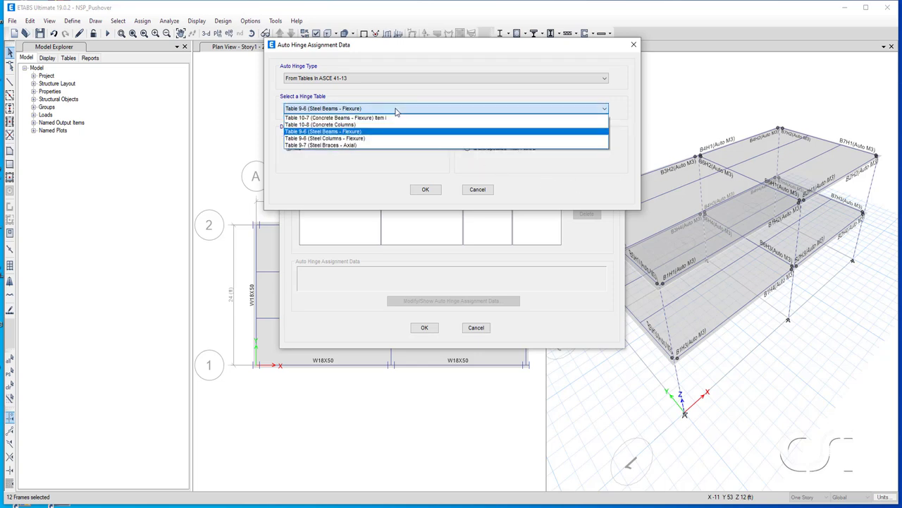
pyautogui.click(362, 139)
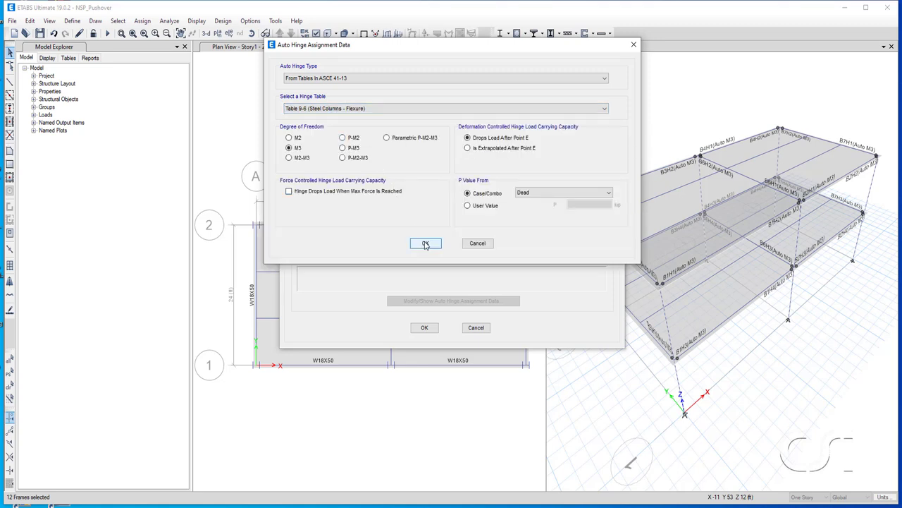
pyautogui.click(425, 244)
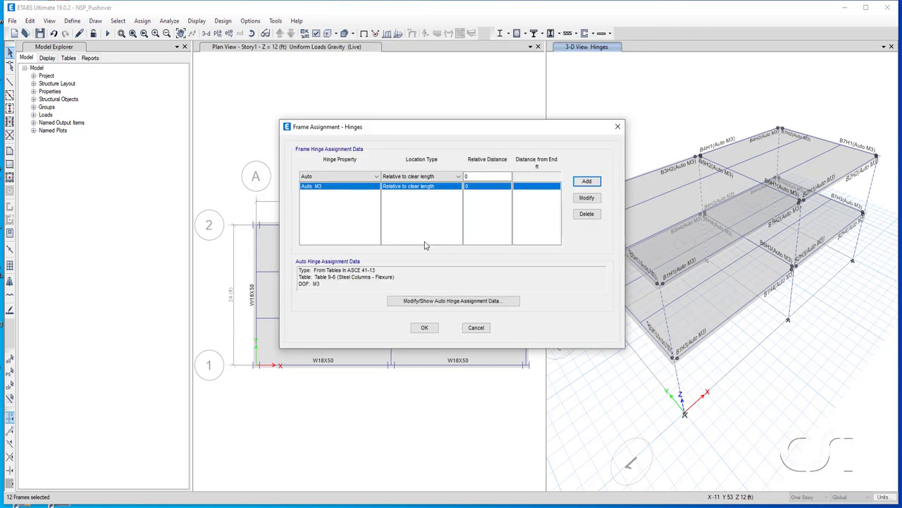
# Add a second auto M3 column hinge at relative distance 1 with the same steel column table and apply both hinges to the columns.
pyautogui.click(479, 177)
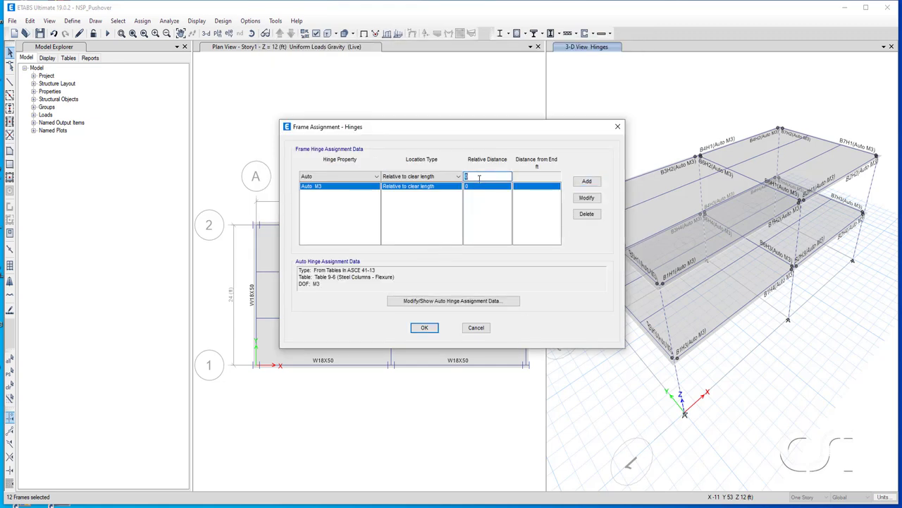
pyautogui.write('1')
pyautogui.click(585, 182)
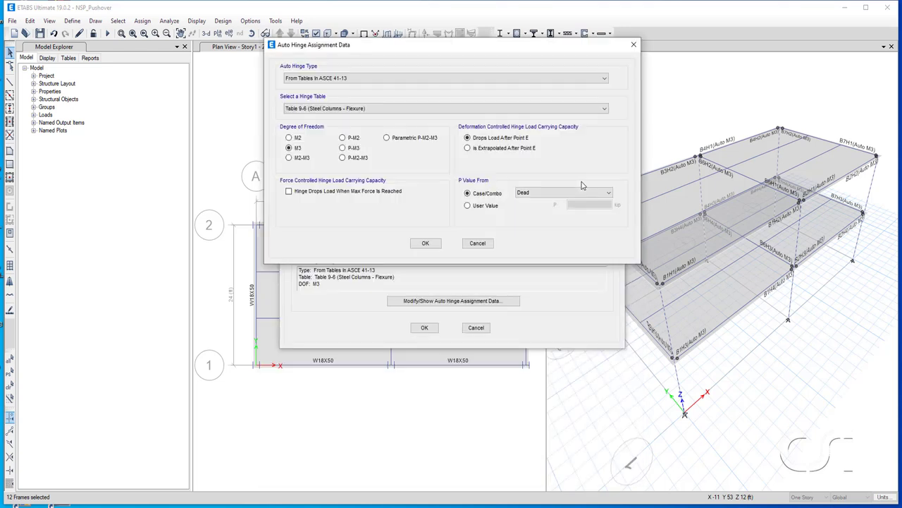
pyautogui.click(431, 243)
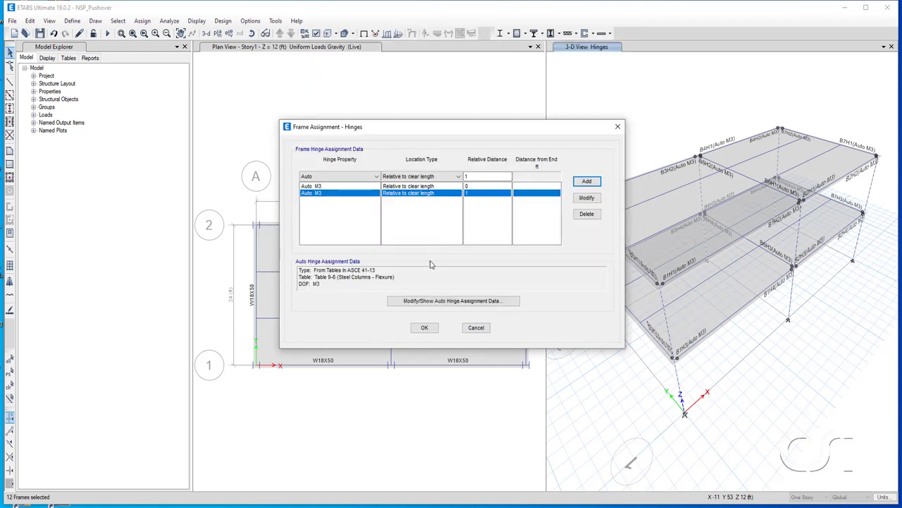
pyautogui.click(424, 329)
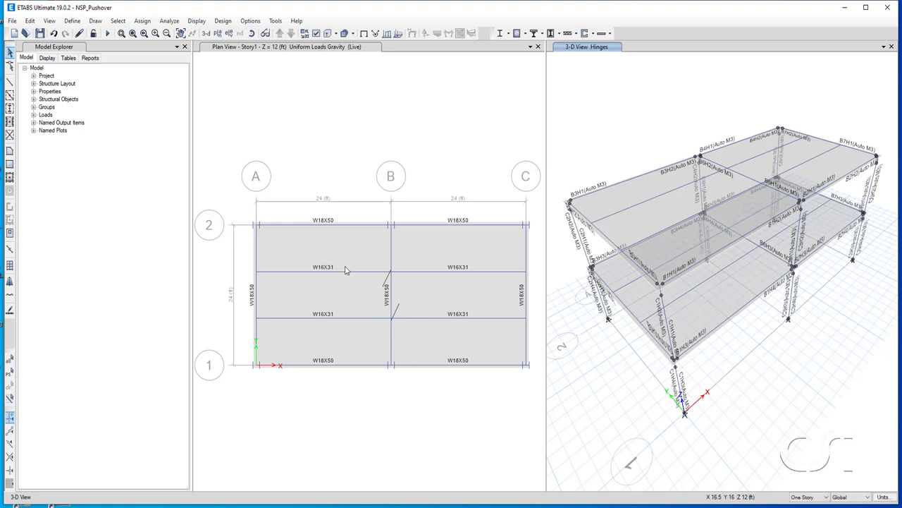
# List the generated properties in the frame/wall nonlinear hinge definitions and look through the beam and column hinges.
pyautogui.click(74, 21)
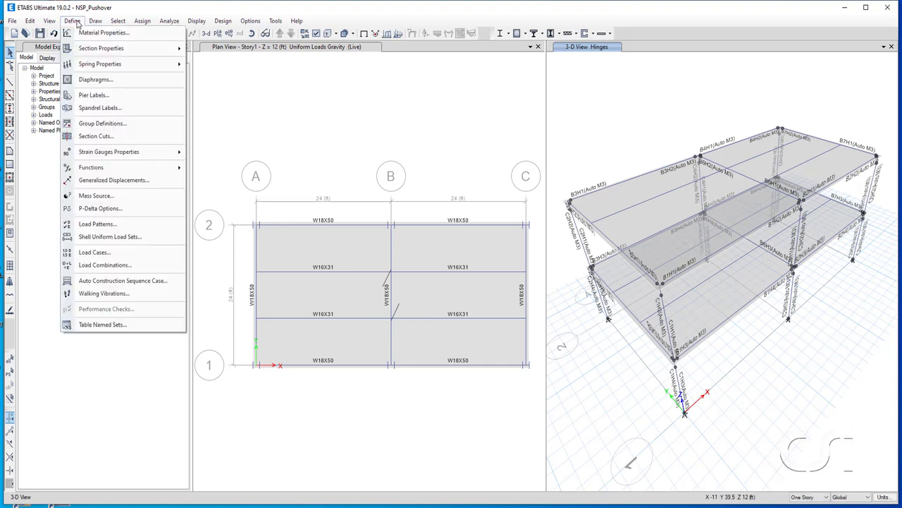
pyautogui.moveTo(99, 49)
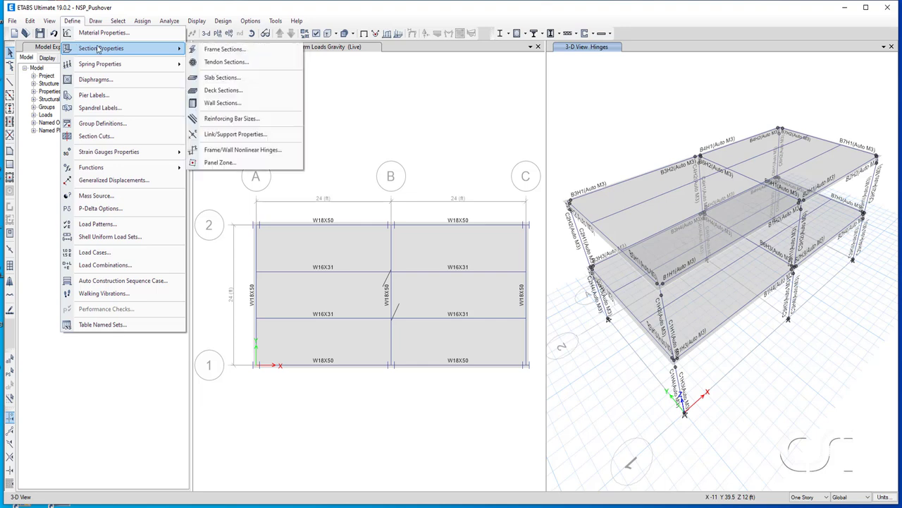
pyautogui.click(262, 151)
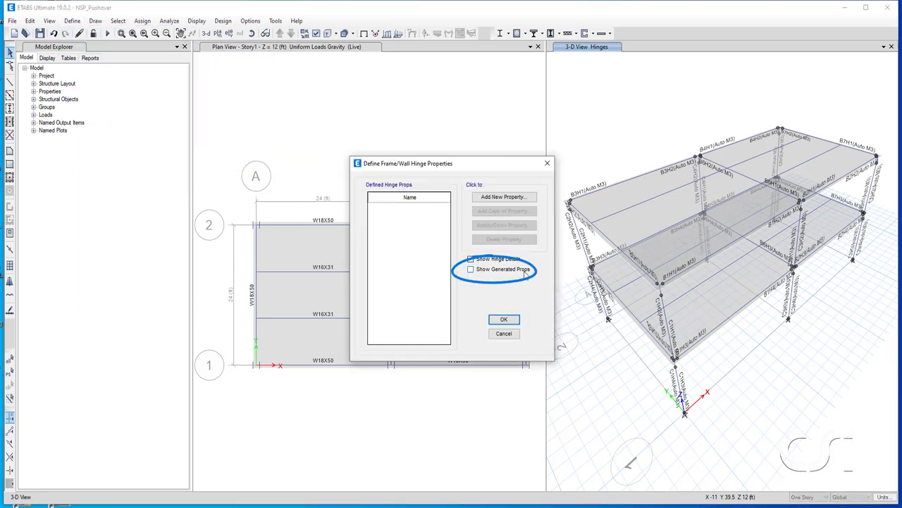
pyautogui.click(470, 270)
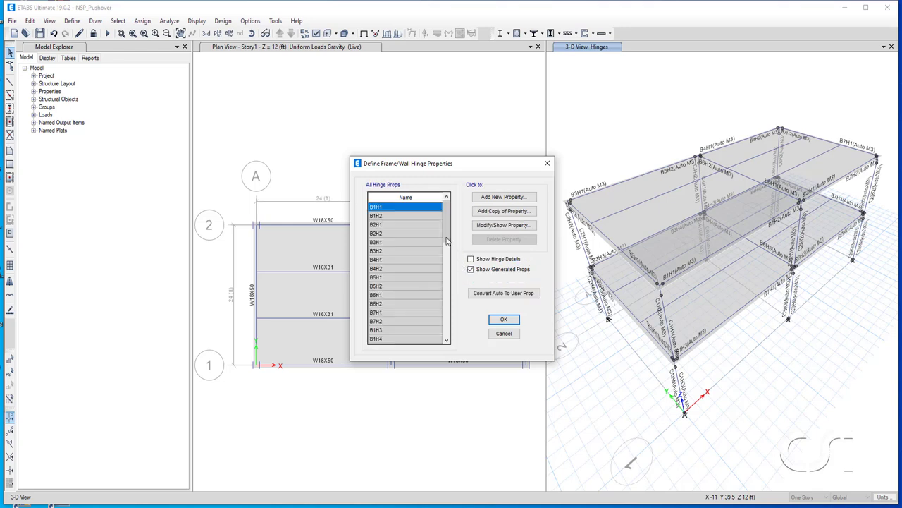
pyautogui.moveTo(444, 232); pyautogui.dragTo(445, 329)
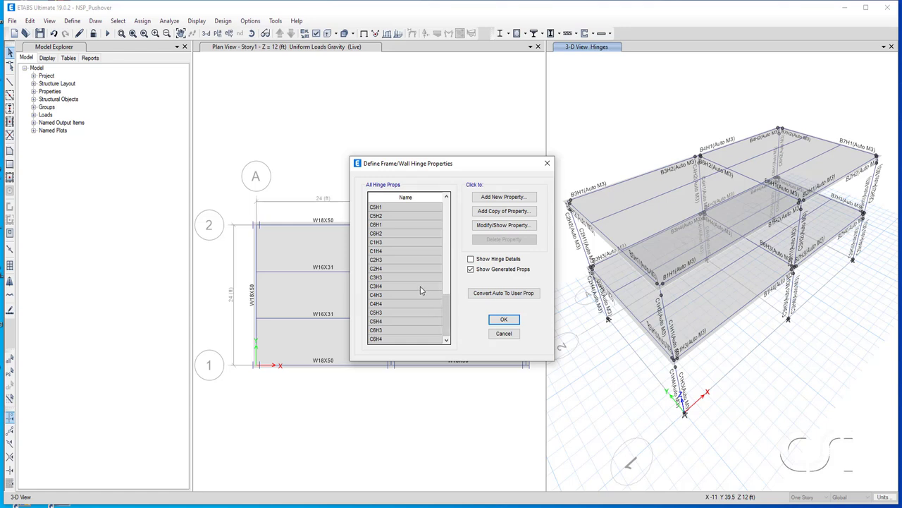
# Examine hinge C3H4's moment-rotation data with the acceptance criteria shown on the plot, and leave the hinge definitions without changes.
pyautogui.click(420, 286)
pyautogui.click(504, 225)
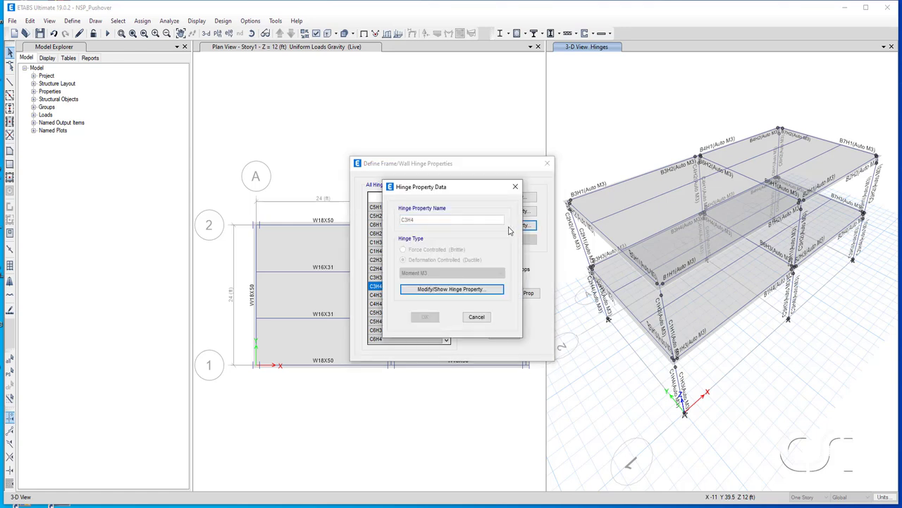
pyautogui.click(471, 290)
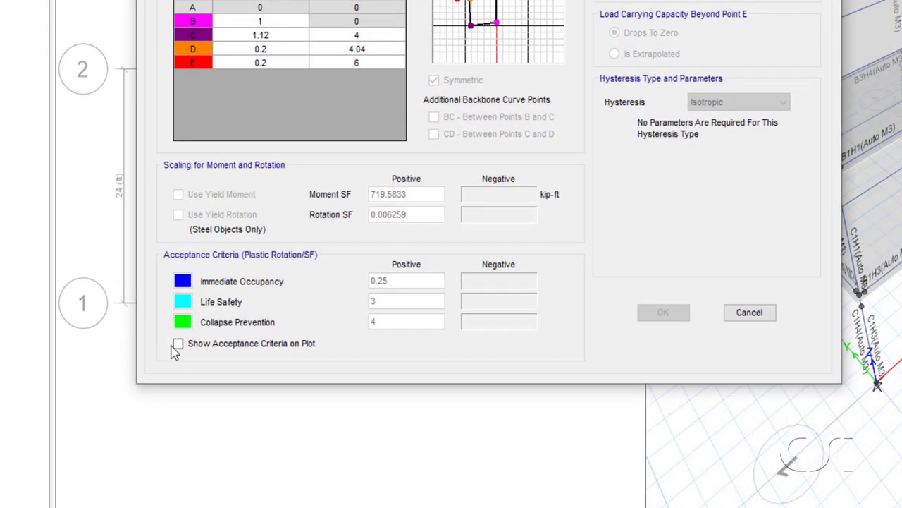
pyautogui.click(178, 344)
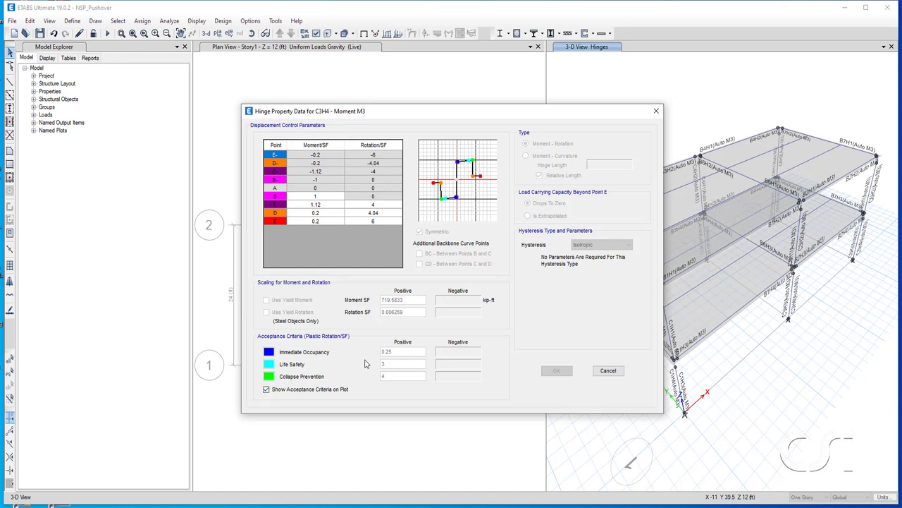
pyautogui.click(596, 371)
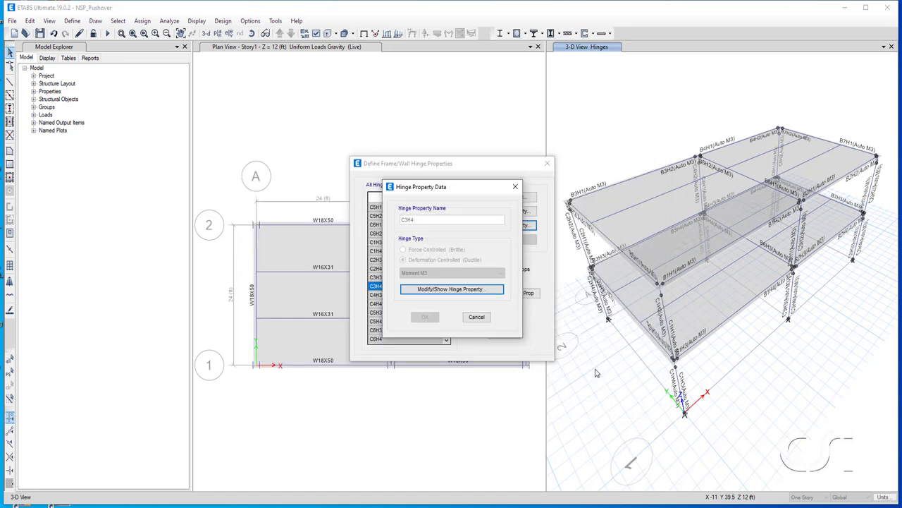
pyautogui.click(477, 317)
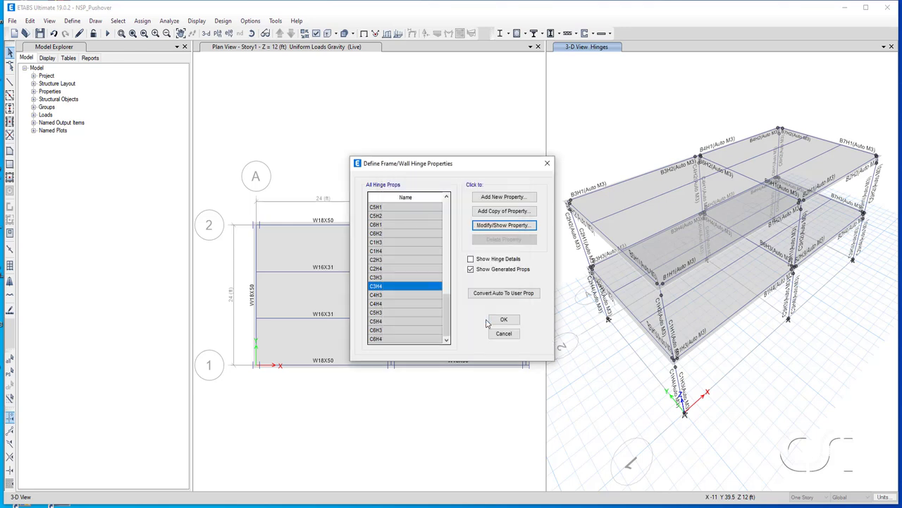
pyautogui.click(503, 333)
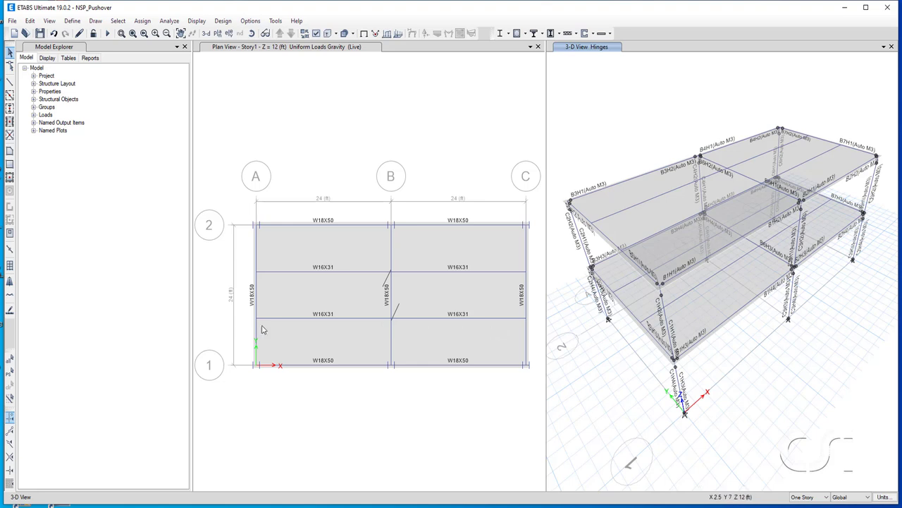
# Assign hinge overwrites to the whole model, auto subdividing frame objects at hinges with a relative element length of 0.02.
pyautogui.click(10, 360)
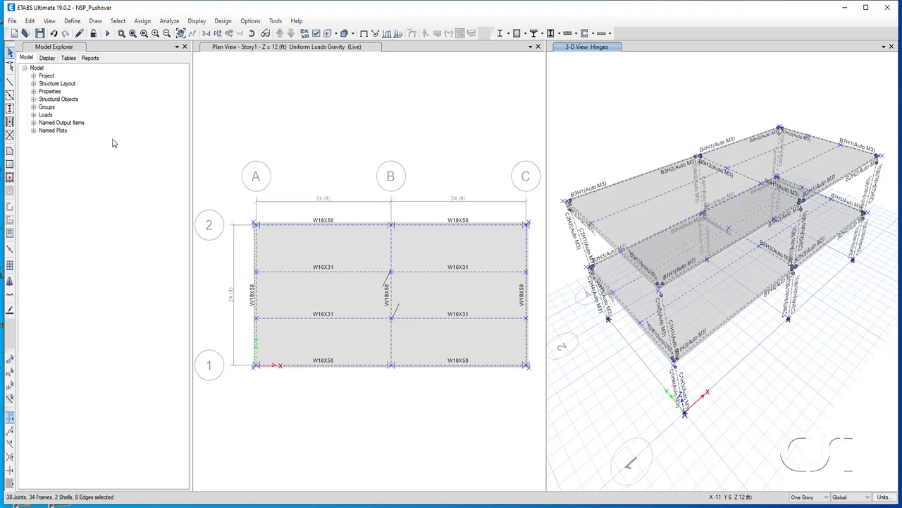
pyautogui.click(145, 21)
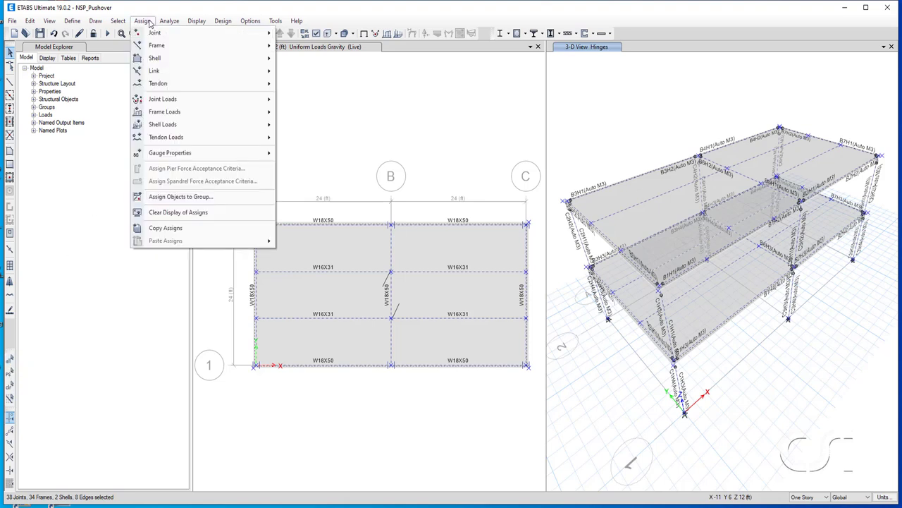
pyautogui.moveTo(211, 45)
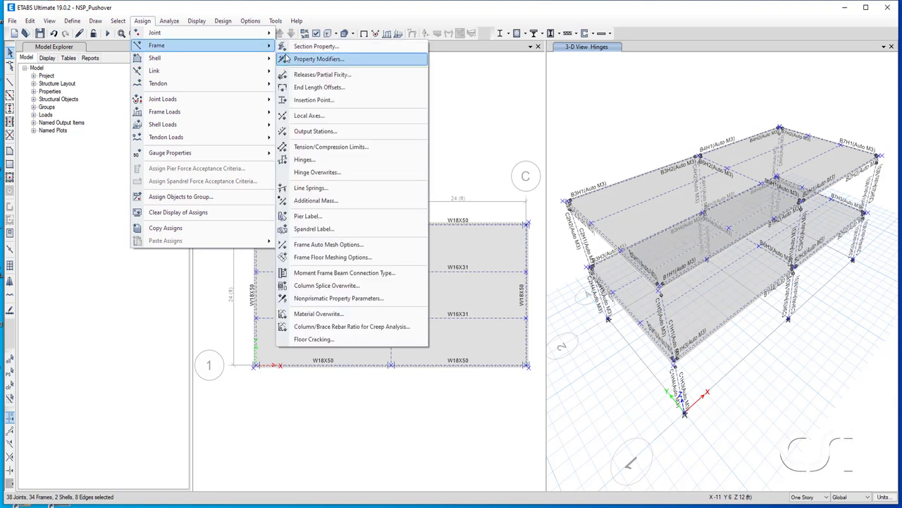
pyautogui.click(349, 178)
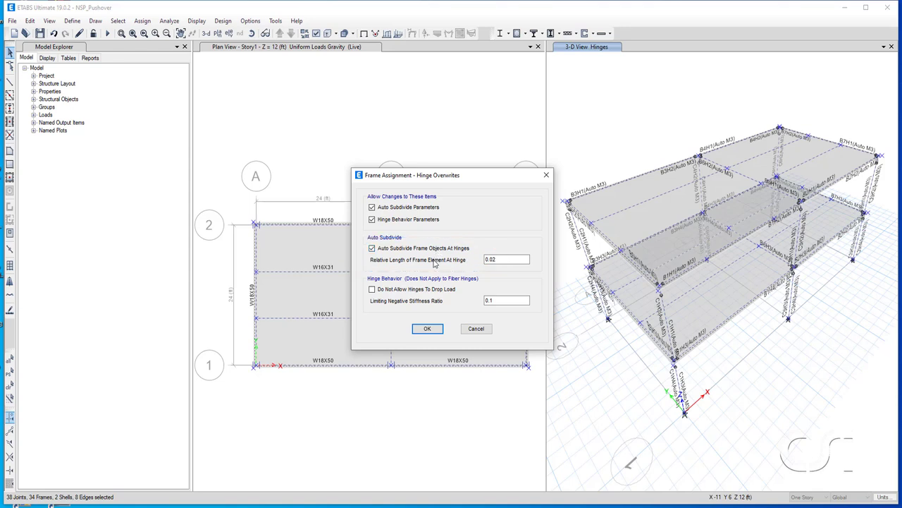
pyautogui.click(424, 328)
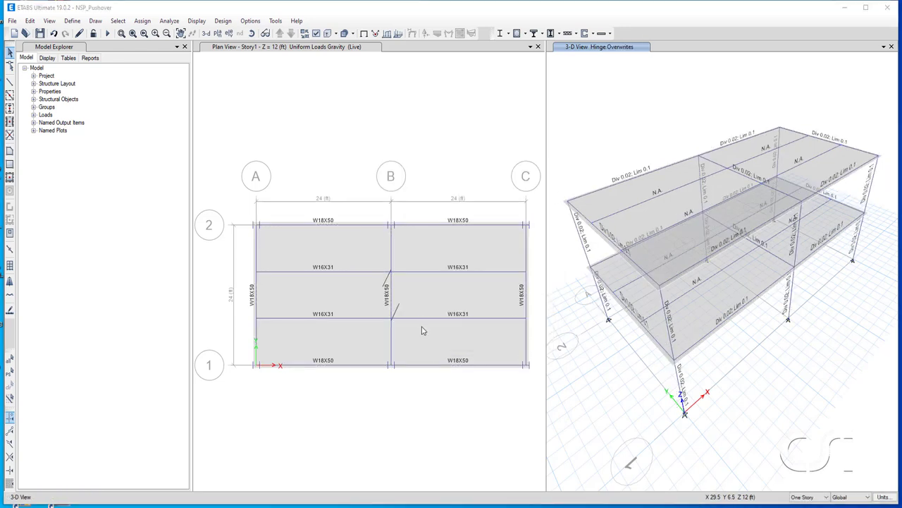
# Add a new load case named D+.25L and set its type to Nonlinear Static.
pyautogui.click(74, 21)
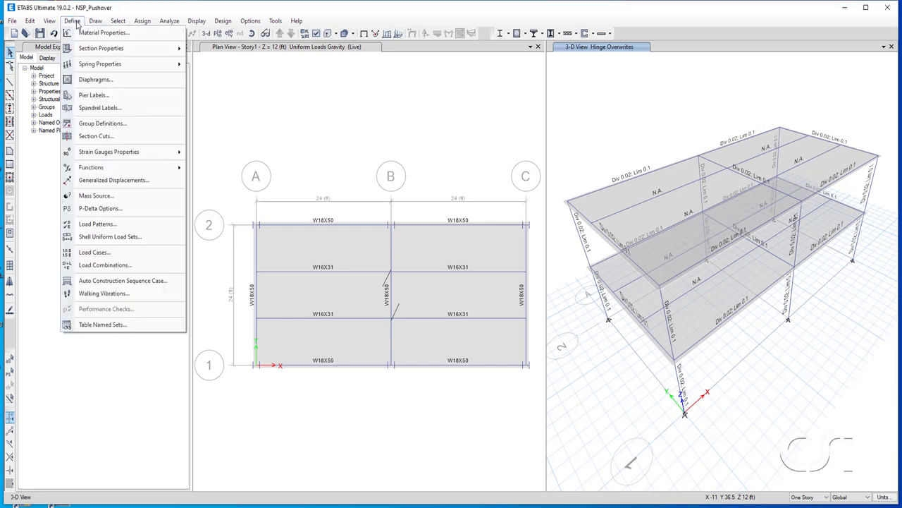
pyautogui.click(94, 253)
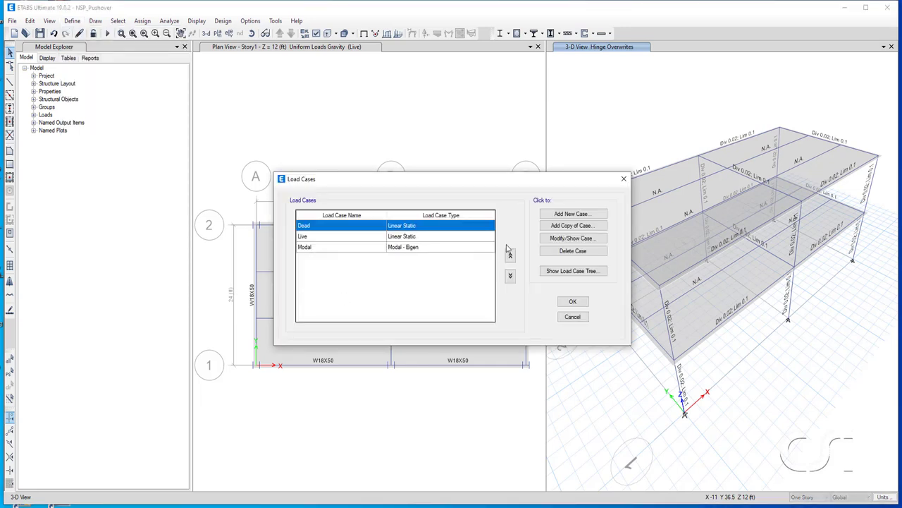
pyautogui.click(551, 215)
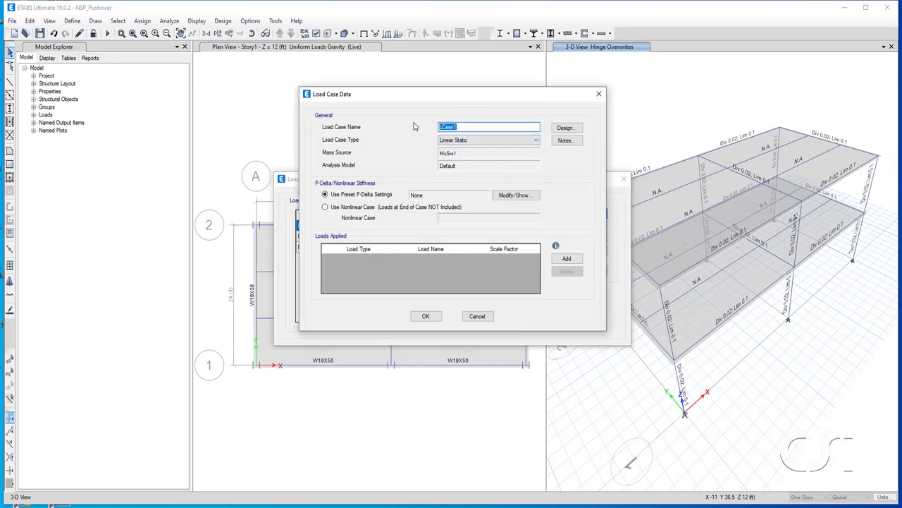
pyautogui.write('D+.25L')
pyautogui.click(445, 141)
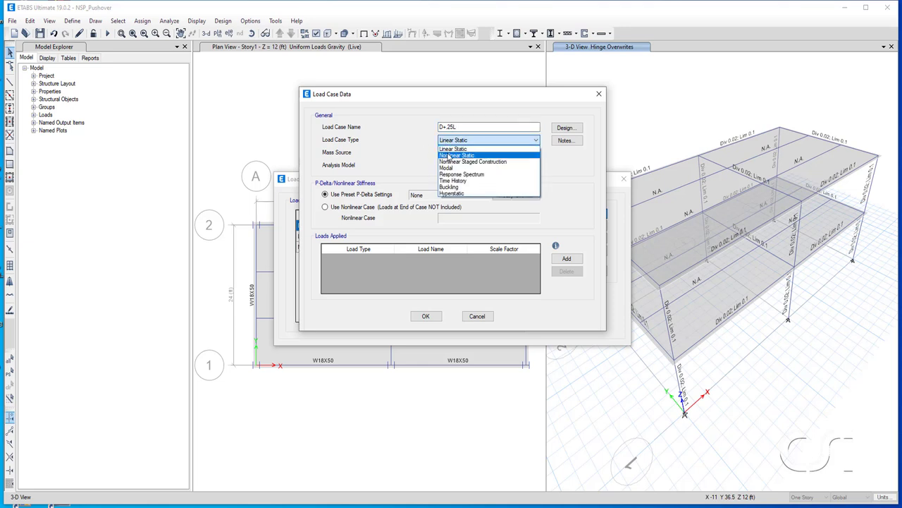
pyautogui.click(449, 156)
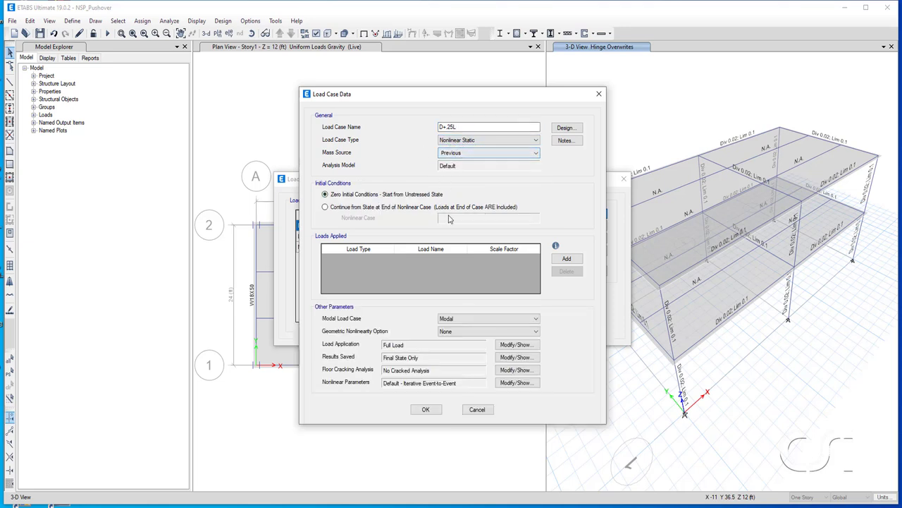
# Apply the Dead pattern with scale factor 1 and the Live pattern with 0.25 to the D+.25L case, and save the case.
pyautogui.click(567, 259)
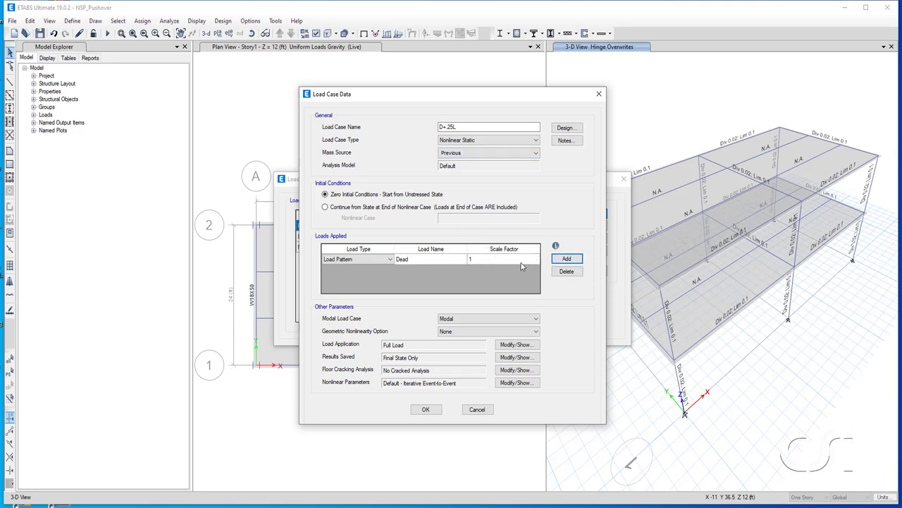
pyautogui.click(567, 258)
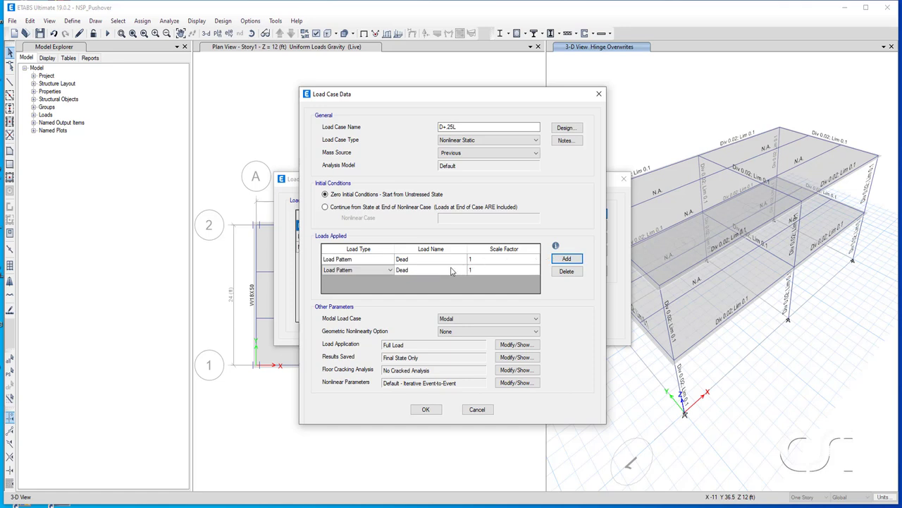
pyautogui.click(458, 271)
pyautogui.click(464, 270)
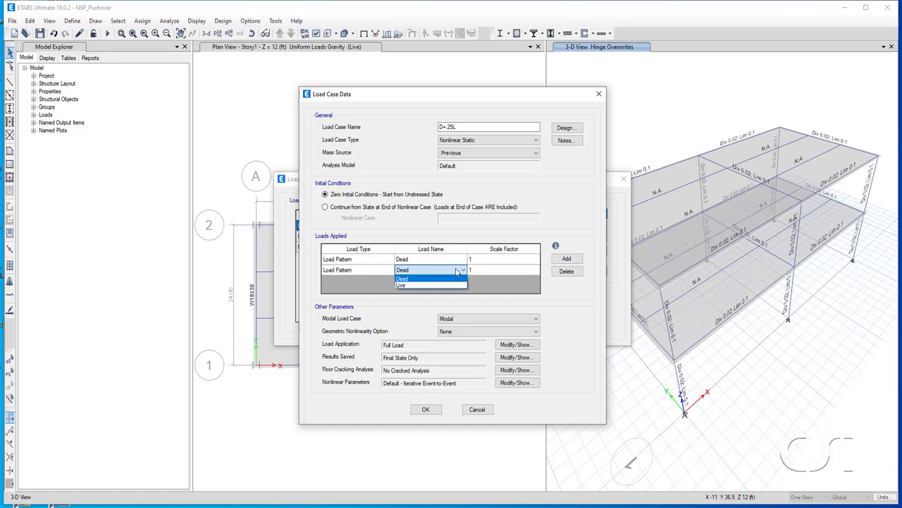
pyautogui.click(411, 285)
pyautogui.click(476, 274)
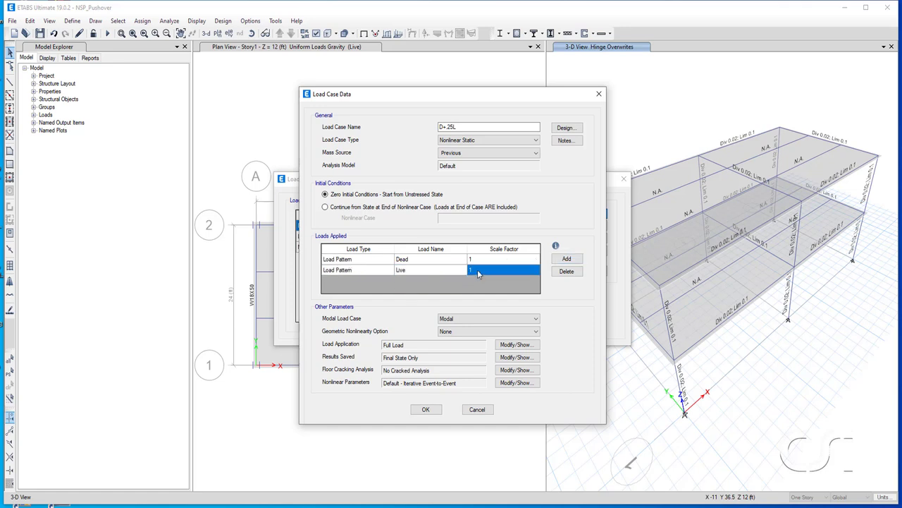
pyautogui.write('.25')
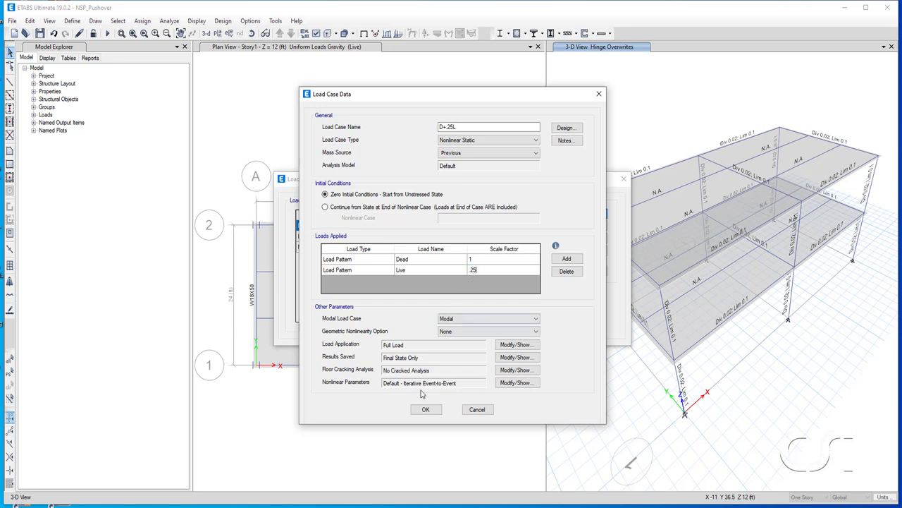
pyautogui.click(424, 410)
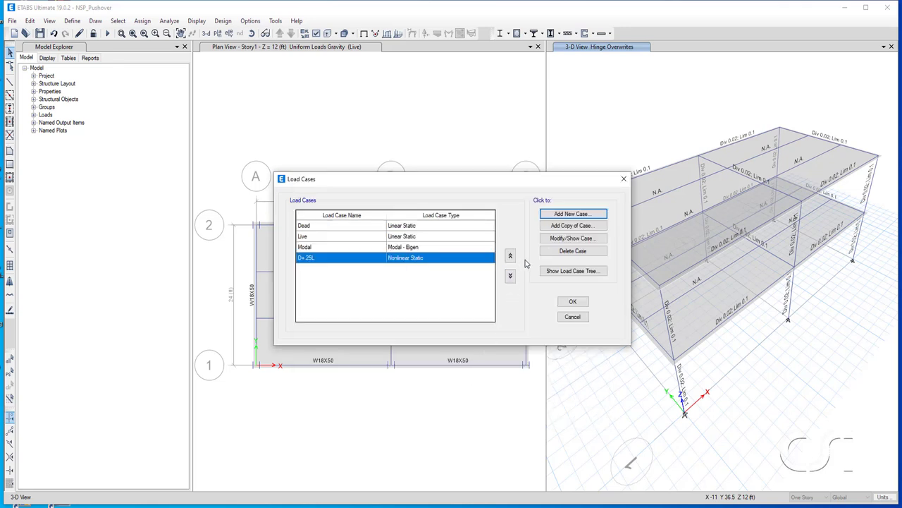
# Add a Nonlinear Static load case named Pushover that continues from the state at the end of D+.25L.
pyautogui.click(568, 214)
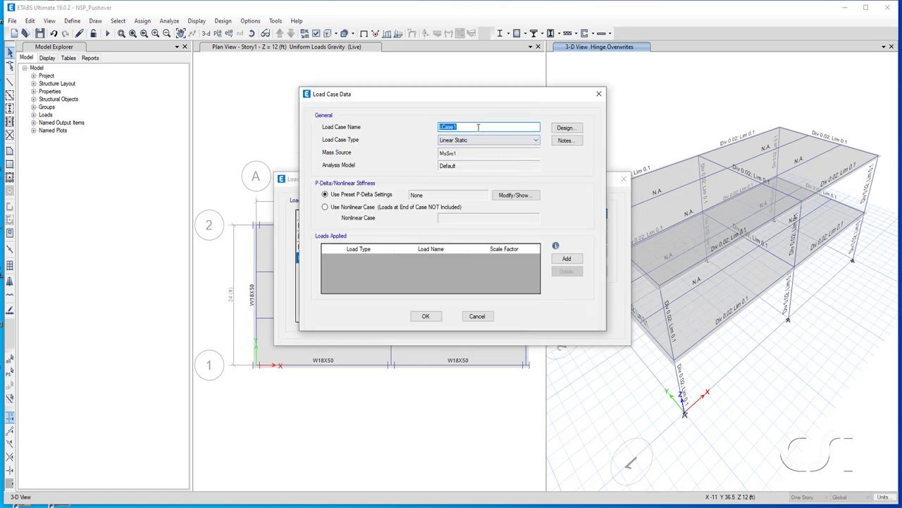
pyautogui.write('Pushover')
pyautogui.click(474, 139)
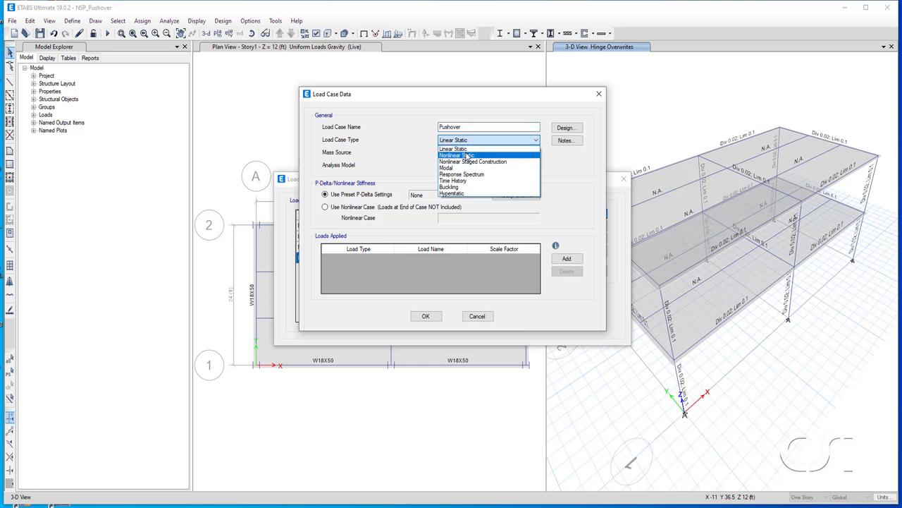
pyautogui.click(466, 154)
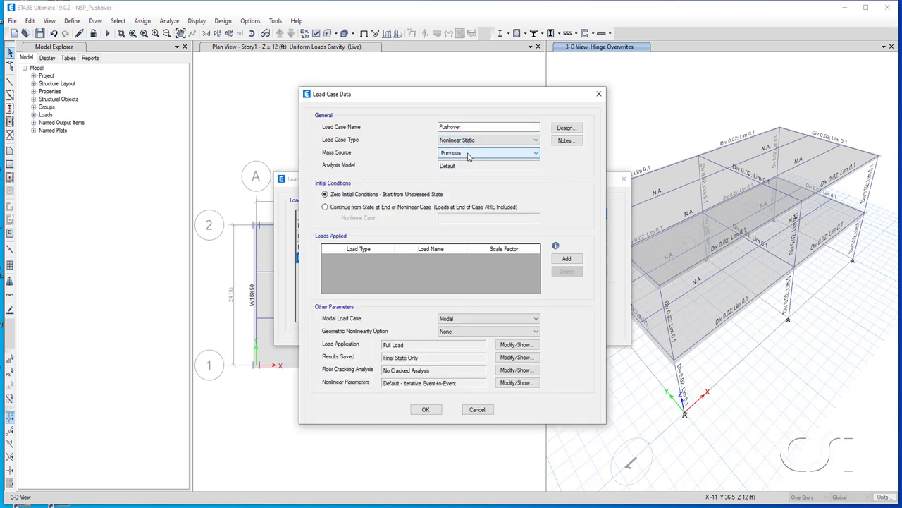
pyautogui.click(393, 209)
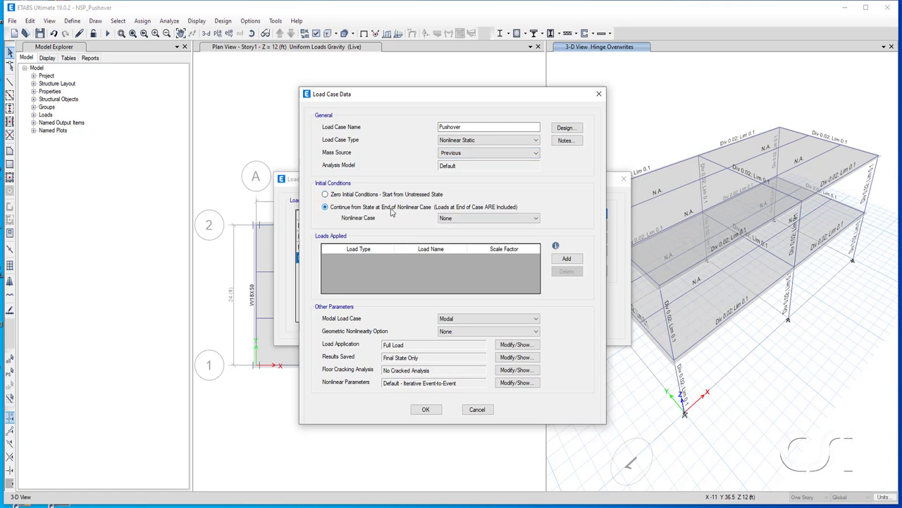
pyautogui.click(455, 219)
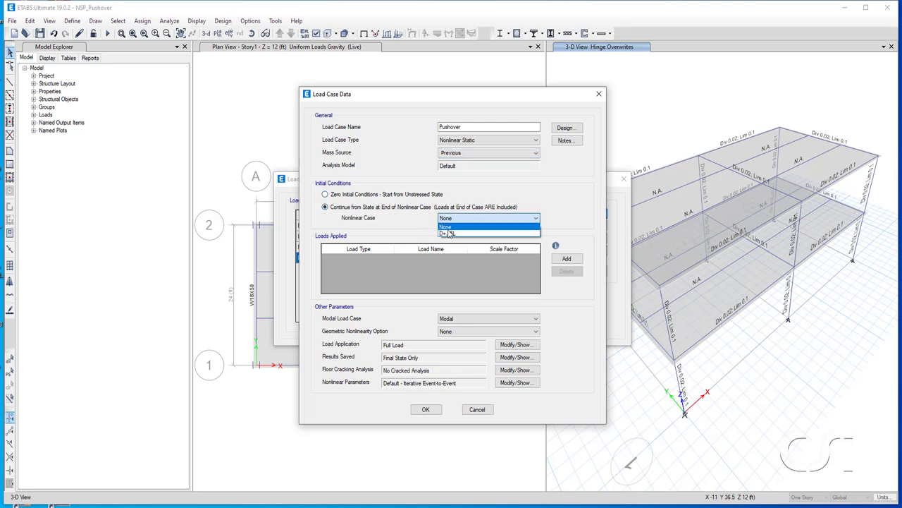
pyautogui.click(451, 234)
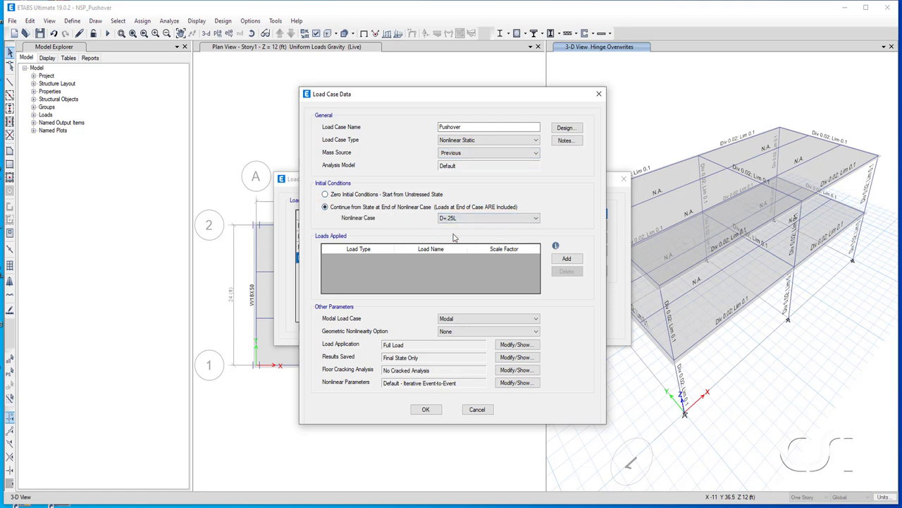
# Apply a UX acceleration load with a scale factor of -1 to the Pushover case.
pyautogui.click(566, 258)
pyautogui.click(392, 259)
pyautogui.click(390, 259)
pyautogui.click(350, 274)
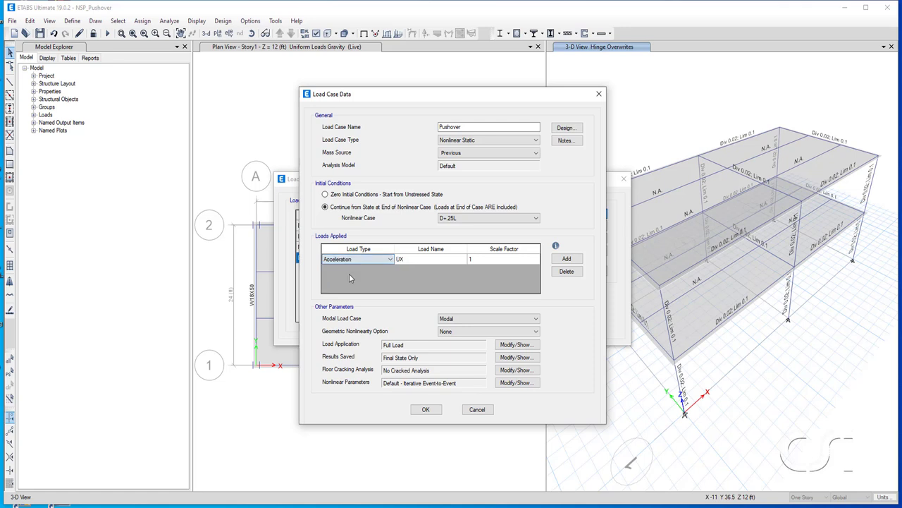
pyautogui.click(498, 262)
pyautogui.click(498, 261)
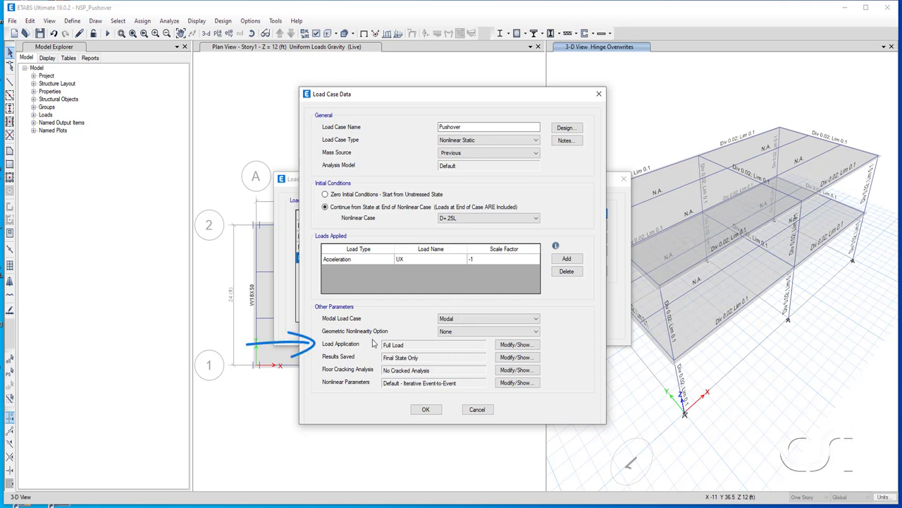
# Set the Pushover load application to Displacement Control, loading to a monitored displacement magnitude of 18 in.
pyautogui.click(508, 345)
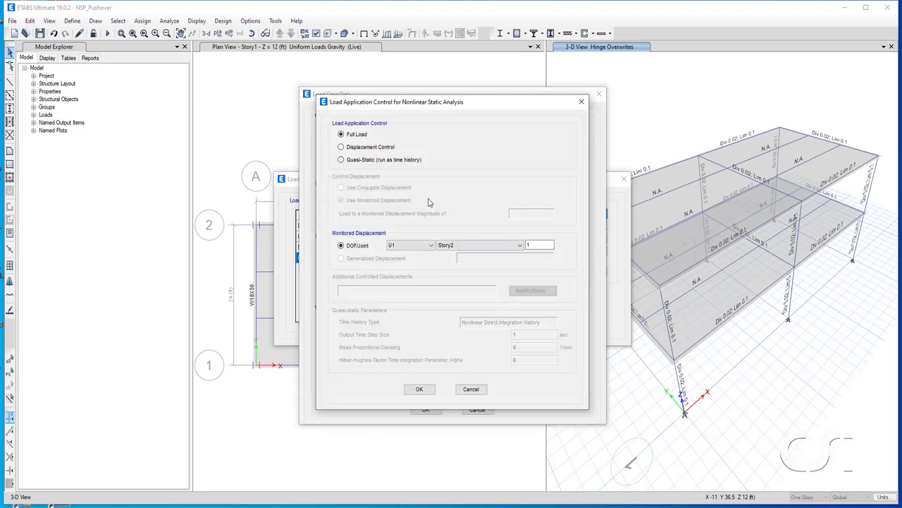
pyautogui.click(341, 146)
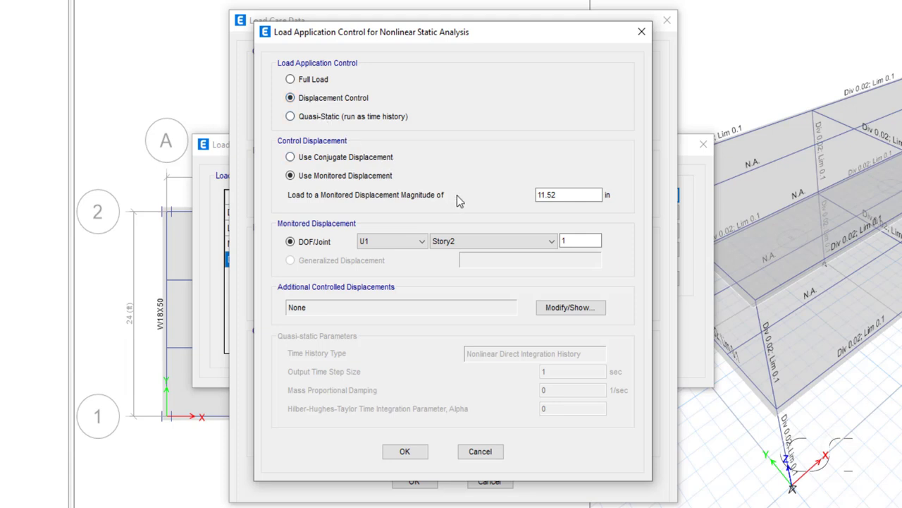
pyautogui.moveTo(557, 196); pyautogui.dragTo(532, 198)
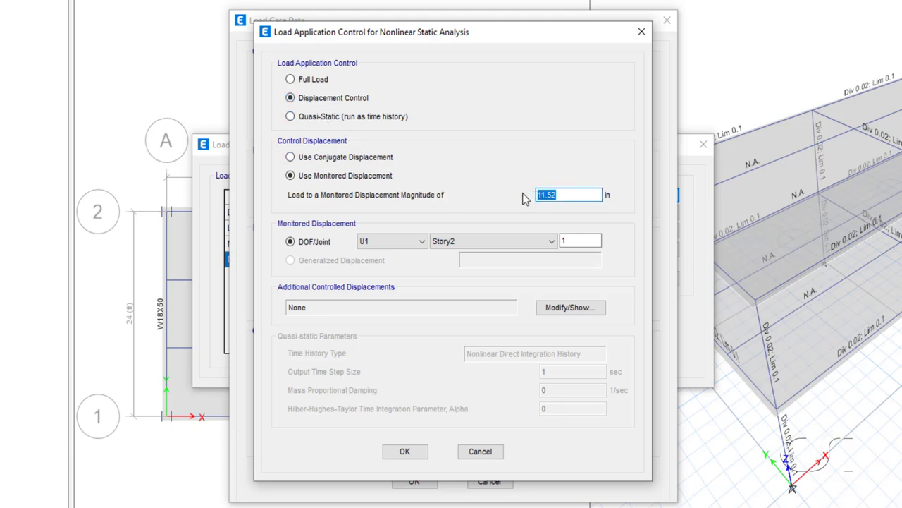
pyautogui.write('18')
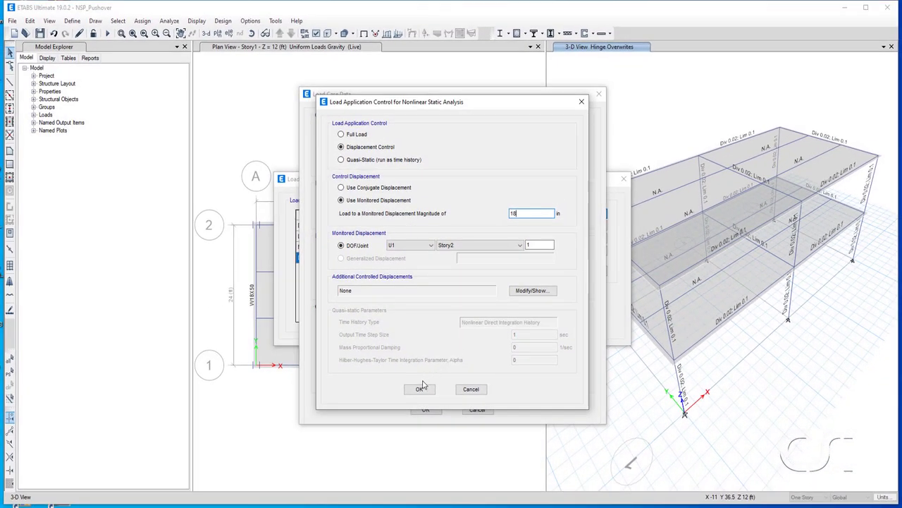
pyautogui.click(421, 387)
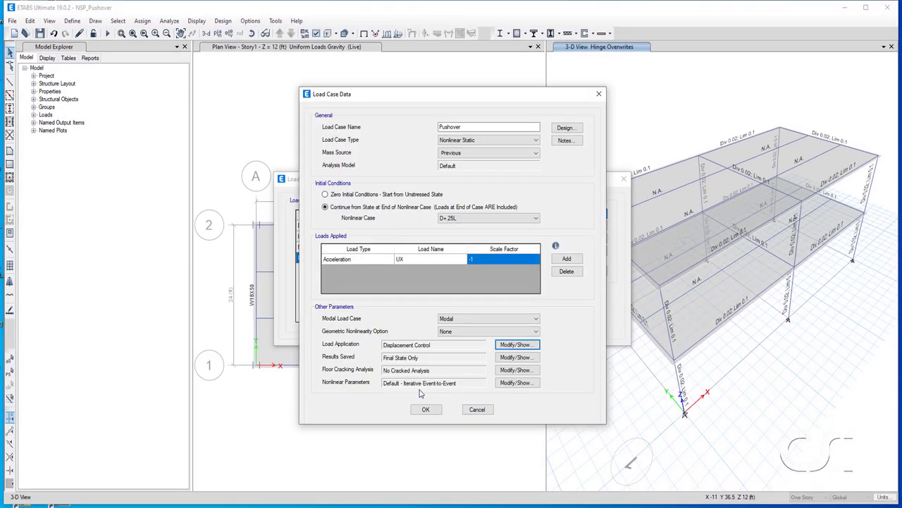
# Save results of the Pushover case at multiple states, and accept the load case definitions.
pyautogui.click(509, 358)
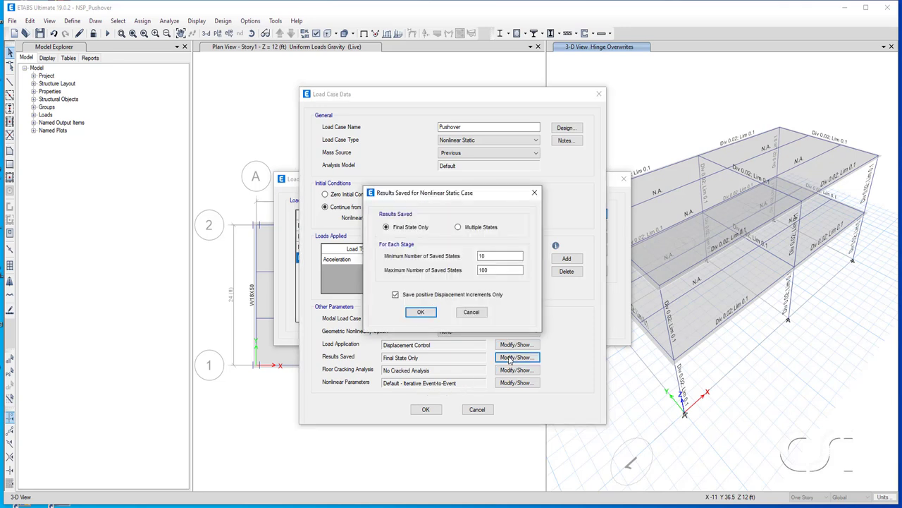
pyautogui.click(470, 227)
pyautogui.click(422, 312)
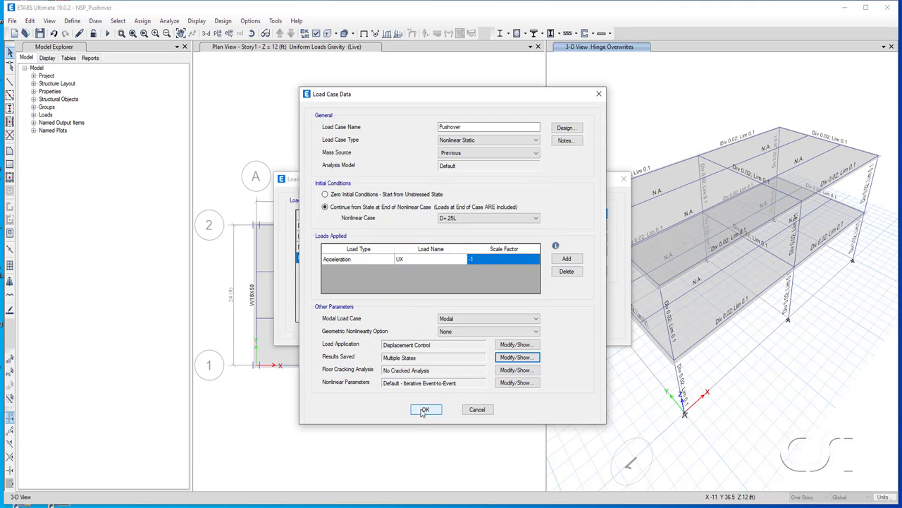
pyautogui.click(424, 409)
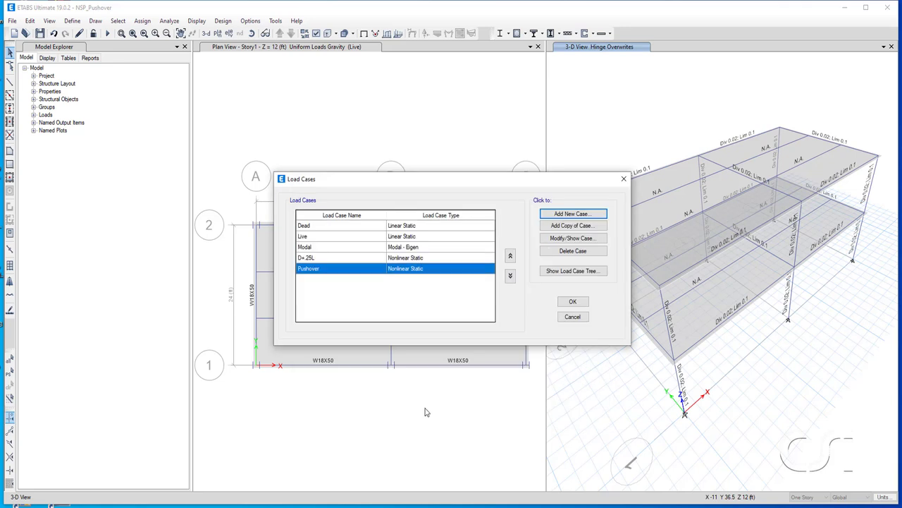
pyautogui.click(573, 301)
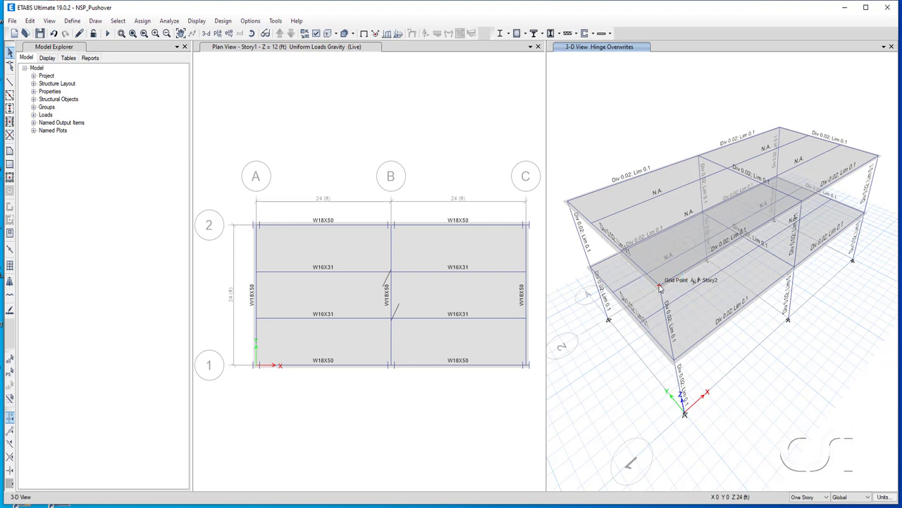
# Set only the D+.25L and Pushover load cases to run, and run the analysis.
pyautogui.click(176, 23)
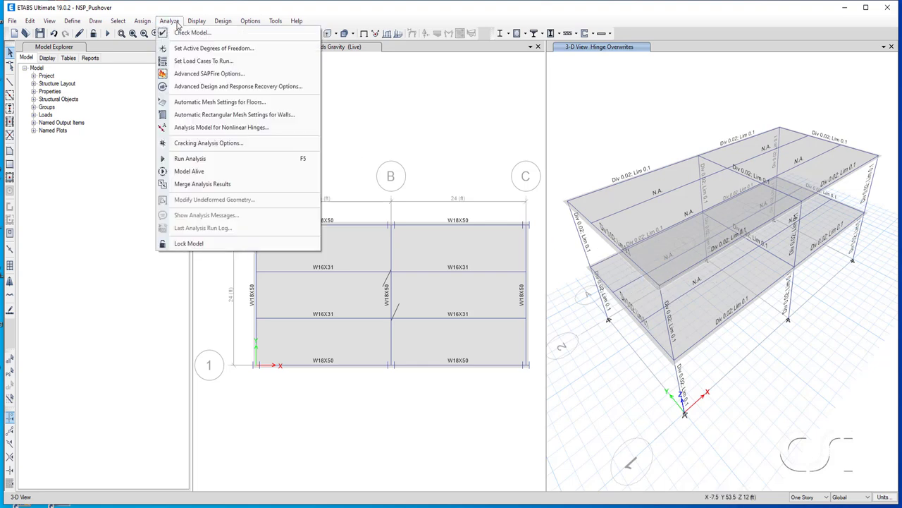
pyautogui.click(197, 63)
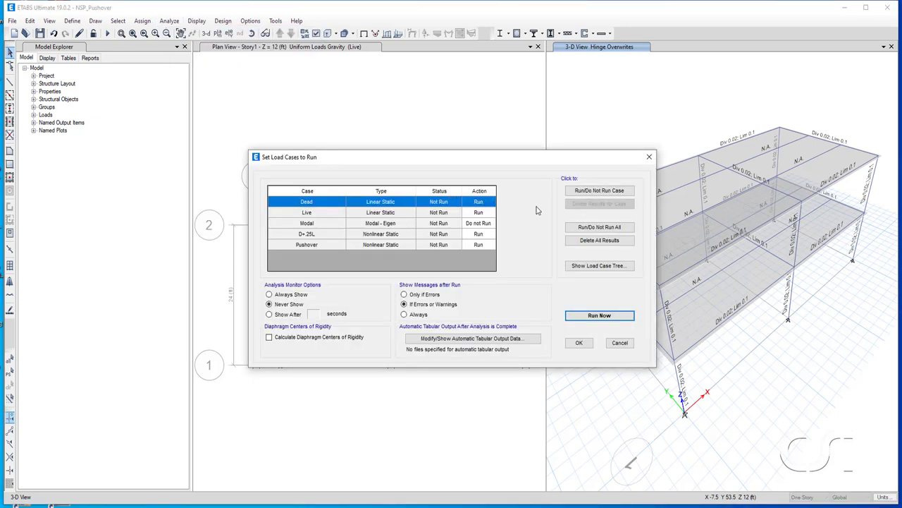
pyautogui.click(582, 230)
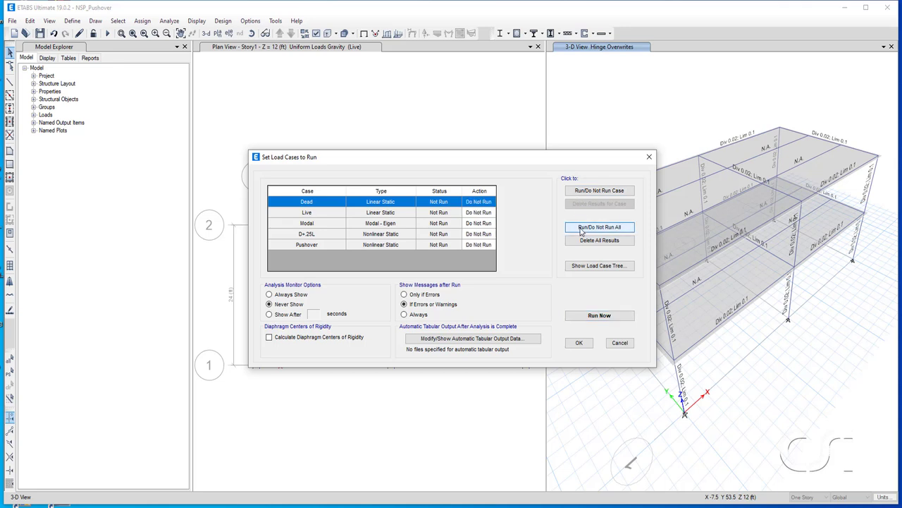
pyautogui.click(488, 235)
pyautogui.click(583, 195)
pyautogui.click(486, 248)
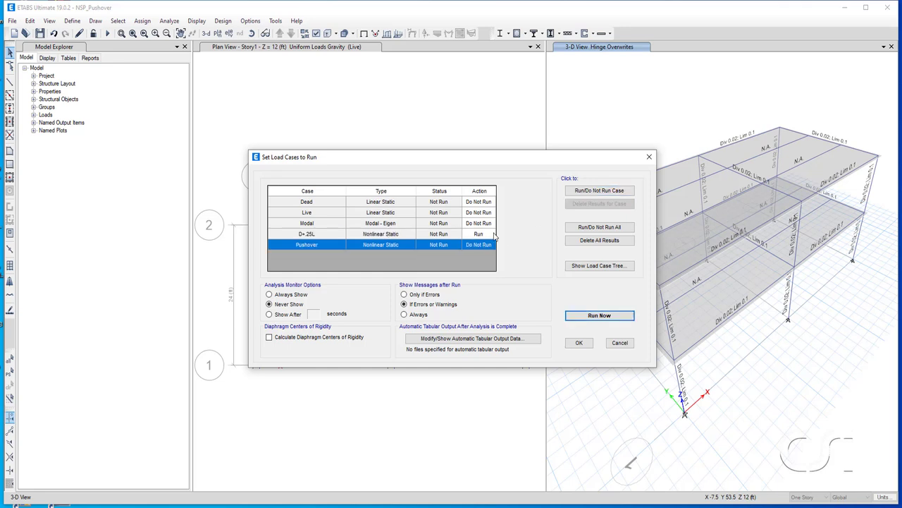
pyautogui.click(584, 193)
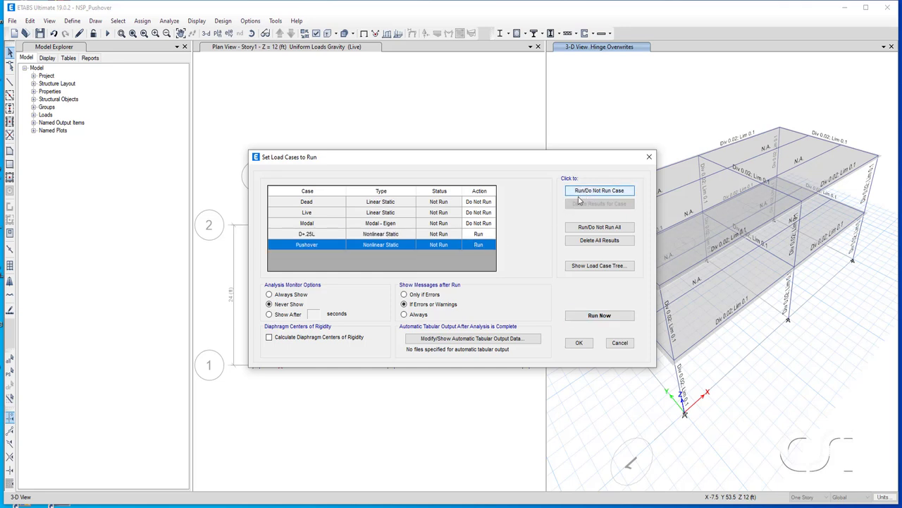
pyautogui.click(600, 316)
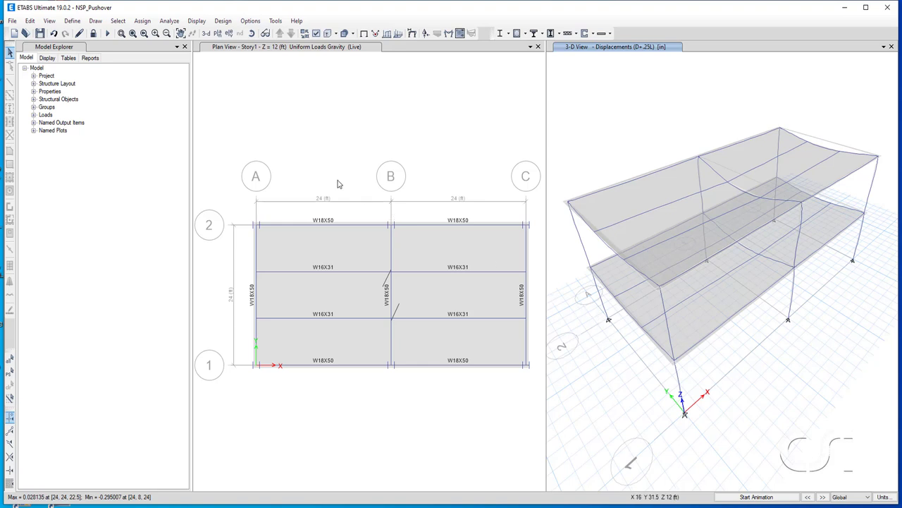
# Set the 3-D view to look squarely at the frame's XZ plane, with plan angle 270 and elevation 0.
pyautogui.click(50, 21)
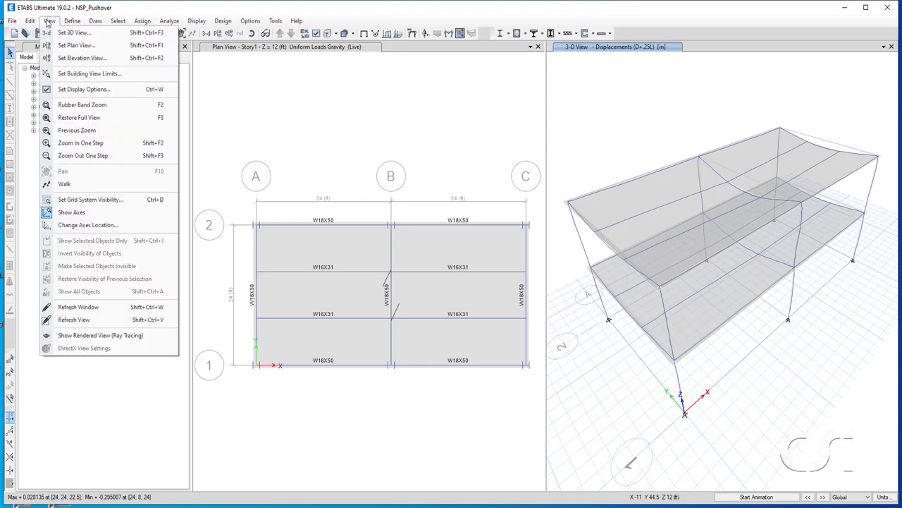
pyautogui.click(52, 33)
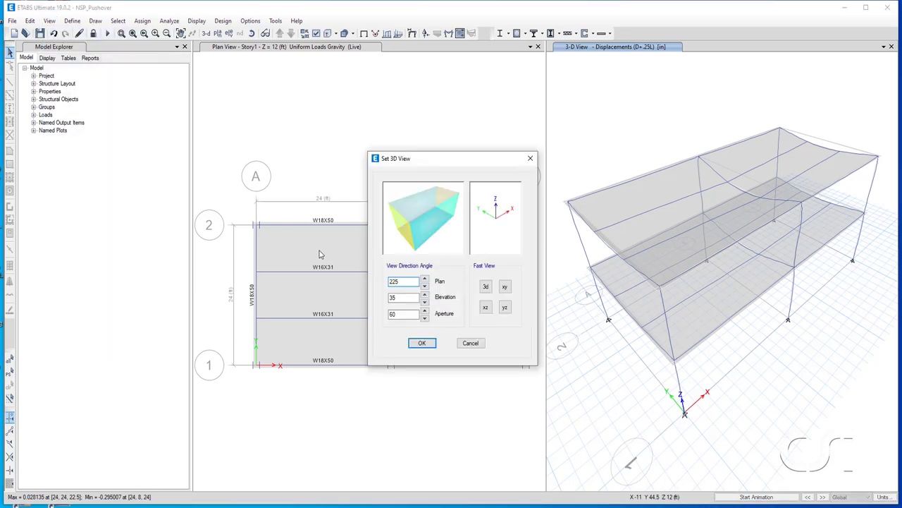
pyautogui.click(482, 309)
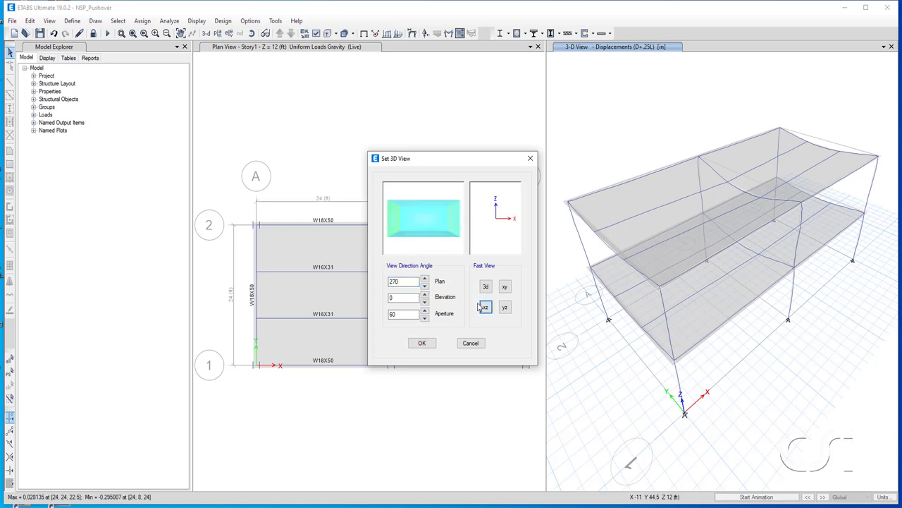
pyautogui.click(421, 342)
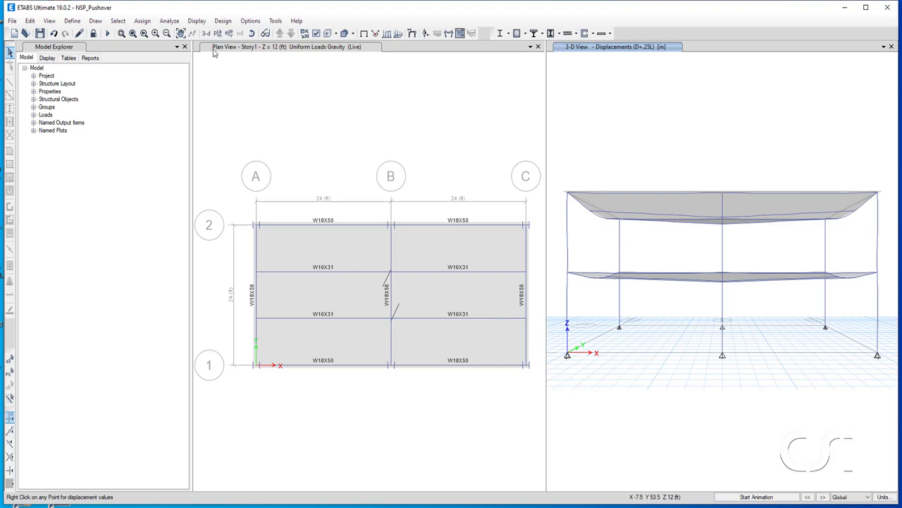
# Display the deformed shape for the Pushover case from step 0, with hinge state dots for IO, LS and CP acceptance points.
pyautogui.click(201, 22)
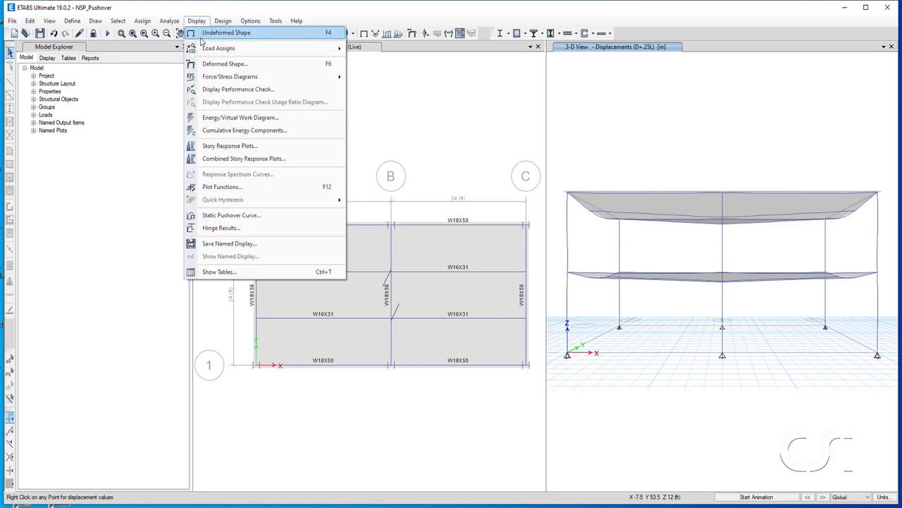
pyautogui.click(228, 66)
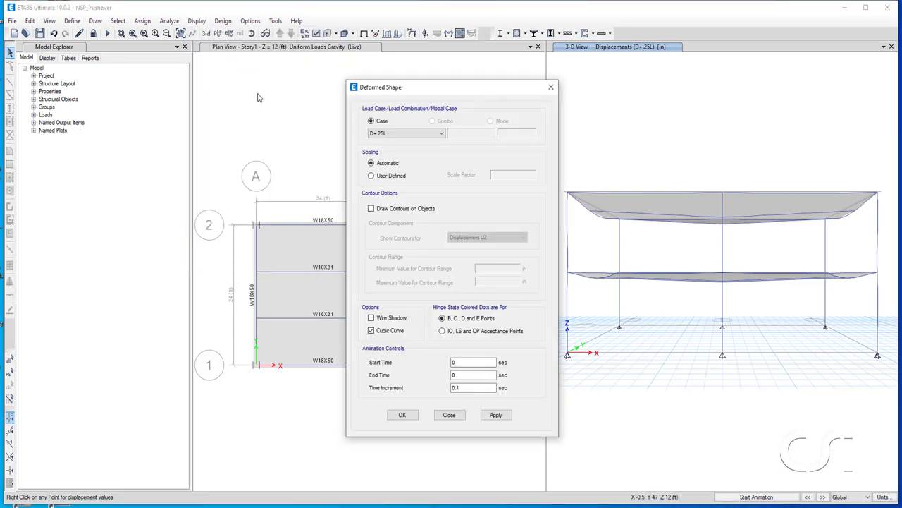
pyautogui.click(379, 136)
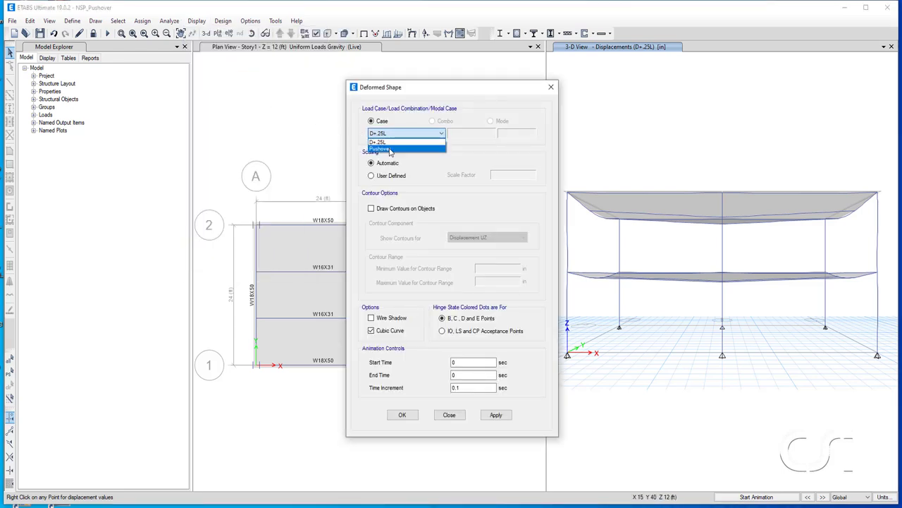
pyautogui.click(389, 147)
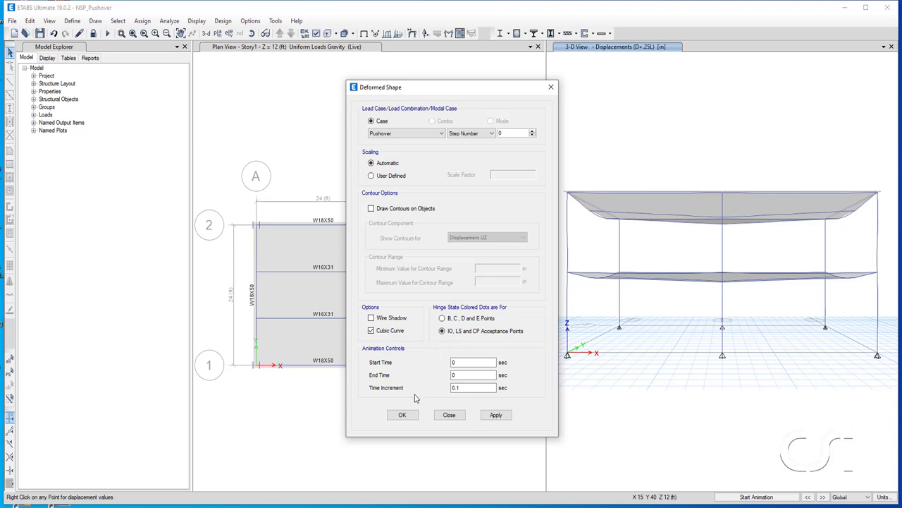
pyautogui.click(404, 414)
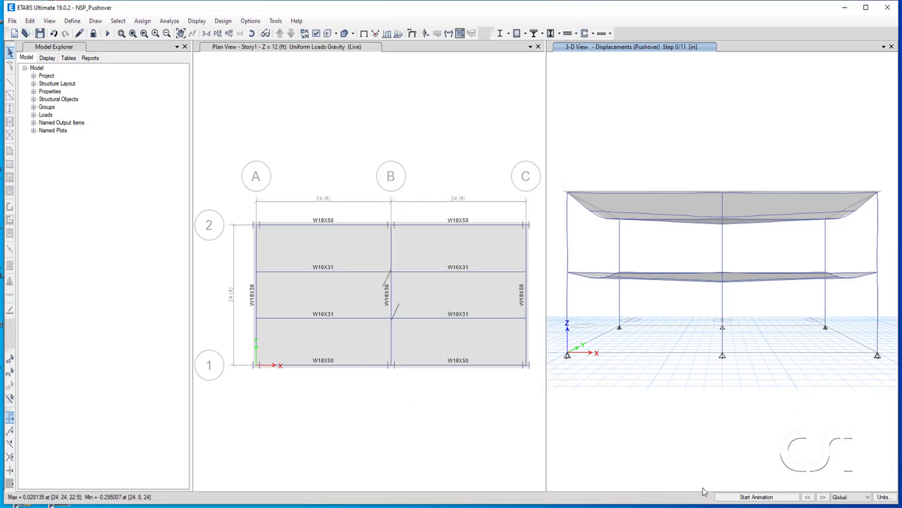
# Advance the Pushover deformed shape one step at a time to step 11 and examine how the hinges develop.
pyautogui.click(822, 497)
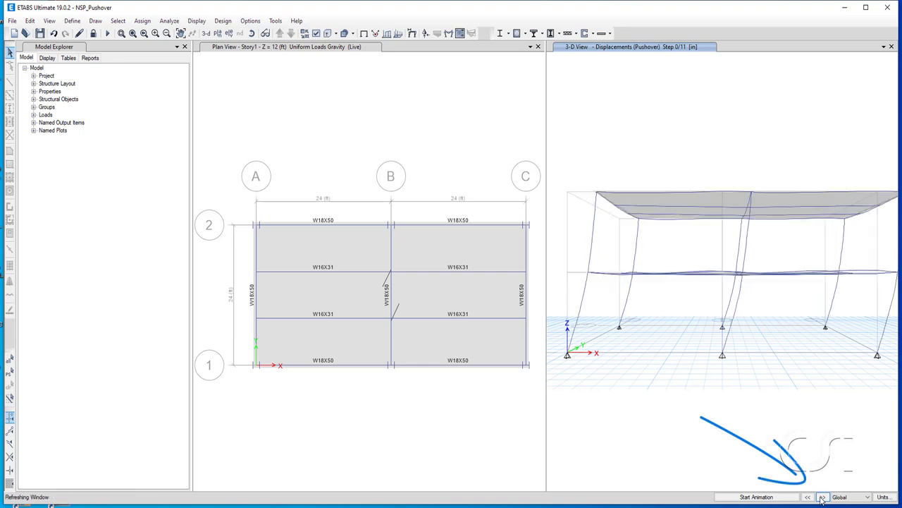
pyautogui.click(822, 497)
pyautogui.click(822, 498)
pyautogui.click(822, 498)
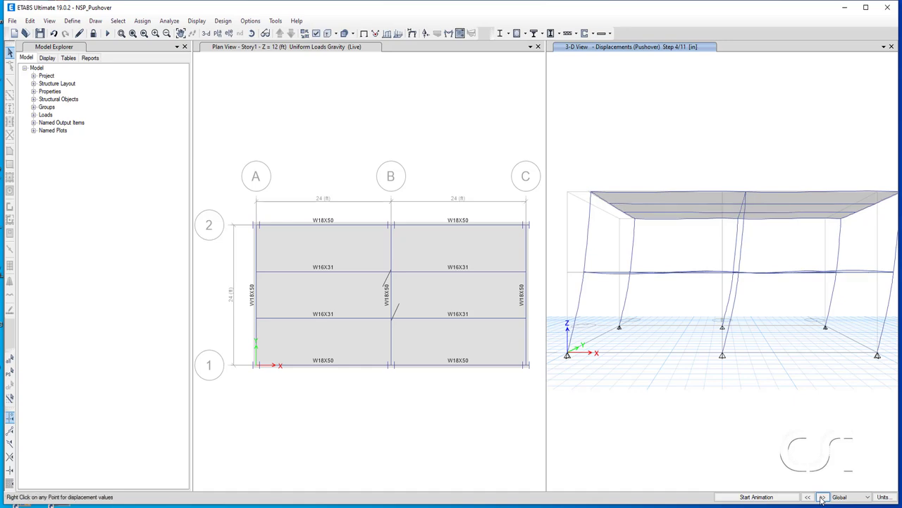
pyautogui.click(822, 498)
pyautogui.click(822, 498)
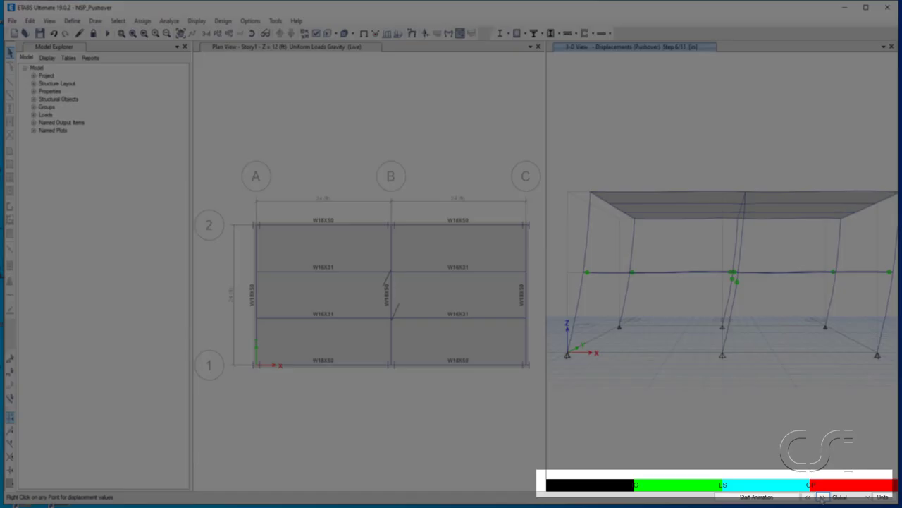
pyautogui.click(822, 498)
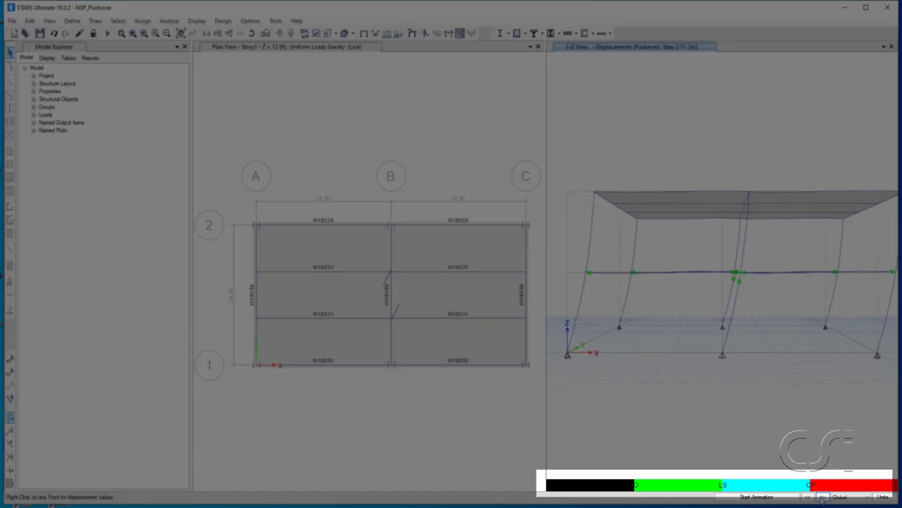
pyautogui.click(822, 497)
pyautogui.click(822, 498)
pyautogui.click(822, 497)
pyautogui.click(822, 498)
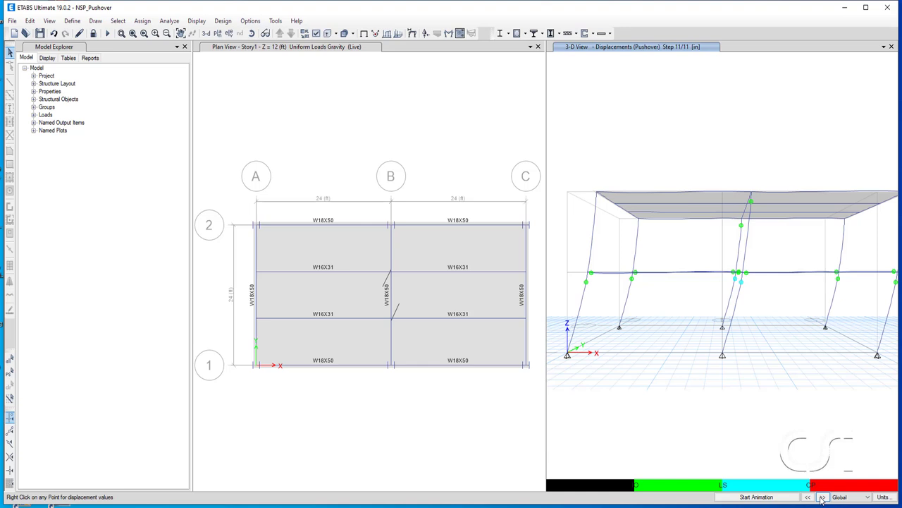
# Check the step 11 displacements of the roof corner joint at Story2.
pyautogui.rightClick(597, 192)
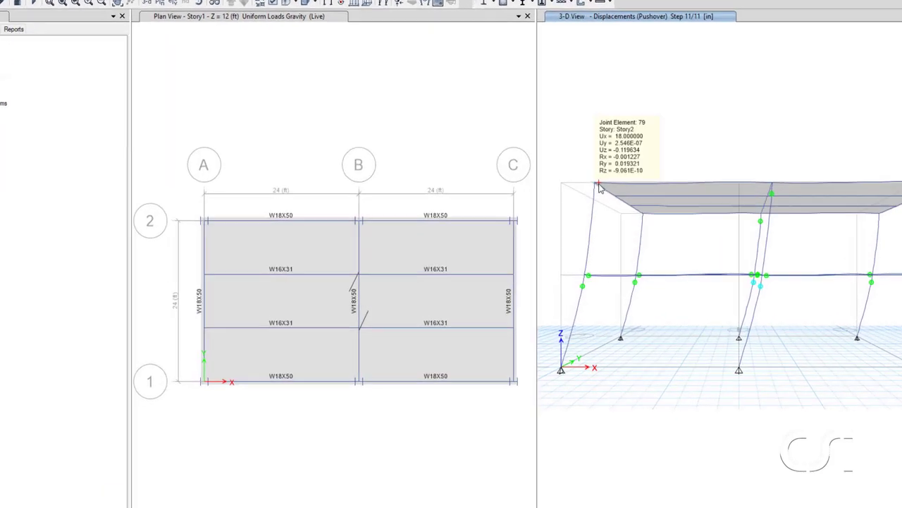
pyautogui.rightClick(599, 189)
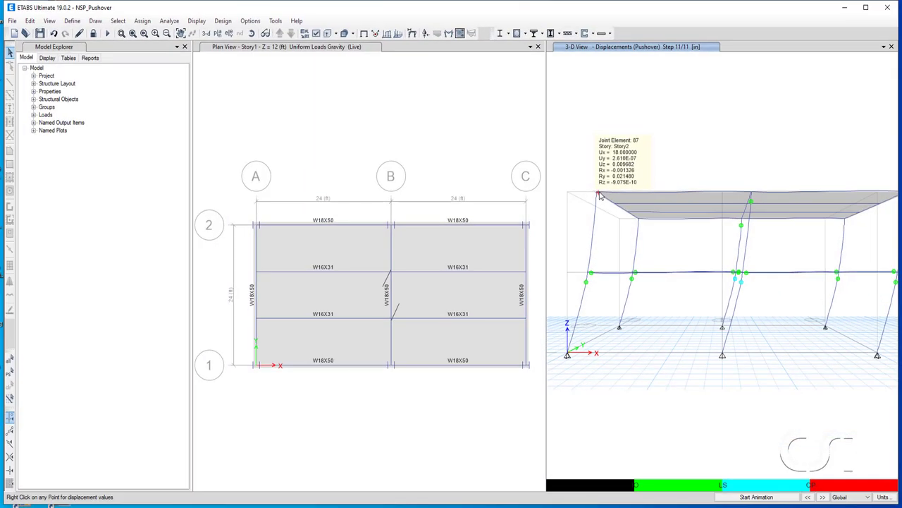
pyautogui.rightClick(596, 195)
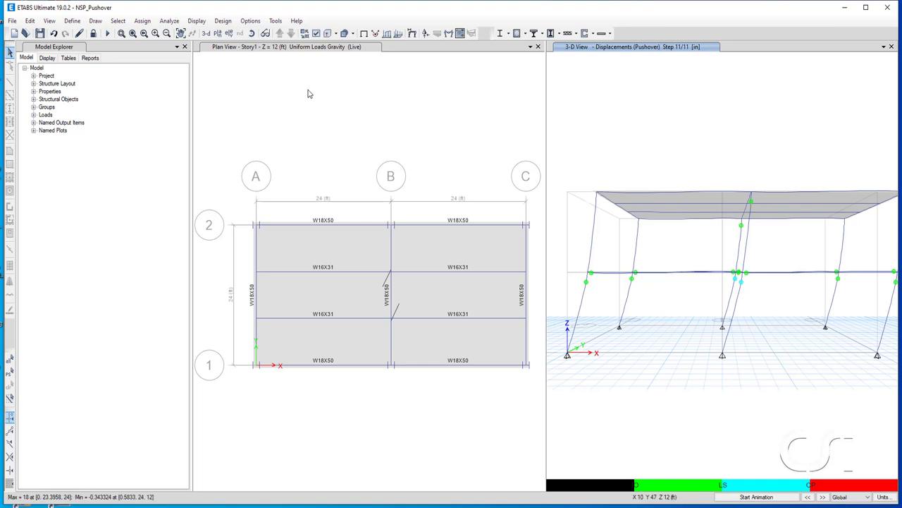
# Open the hinge results for the Pushover case and plot hinge C3H4 (Auto M3) of Story1 column C3.
pyautogui.click(197, 20)
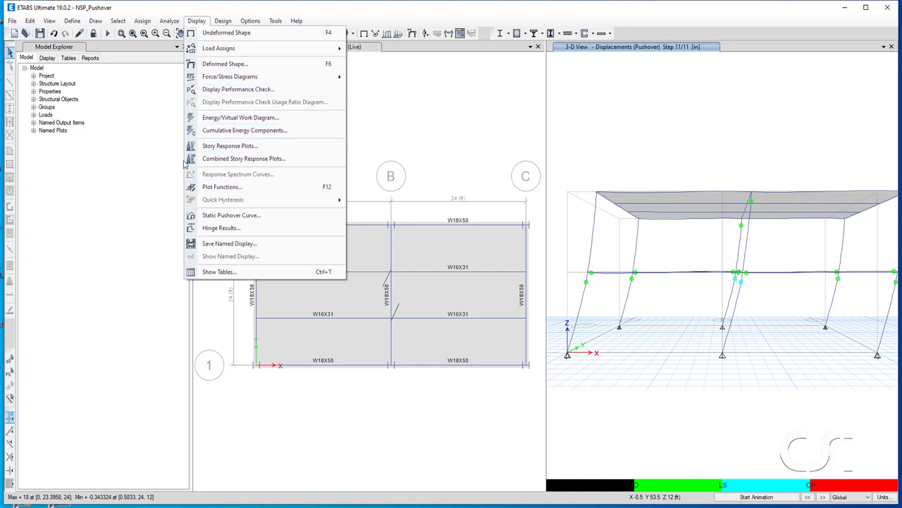
pyautogui.click(220, 228)
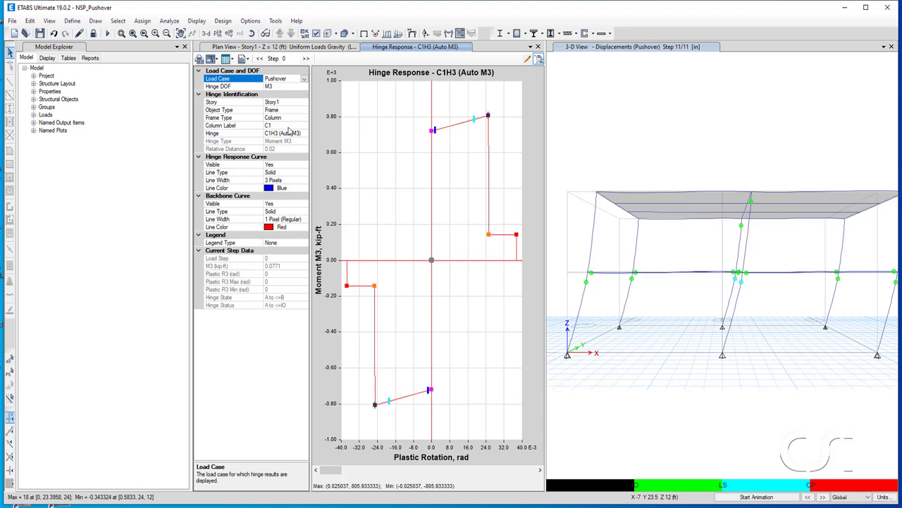
pyautogui.click(290, 125)
pyautogui.click(302, 126)
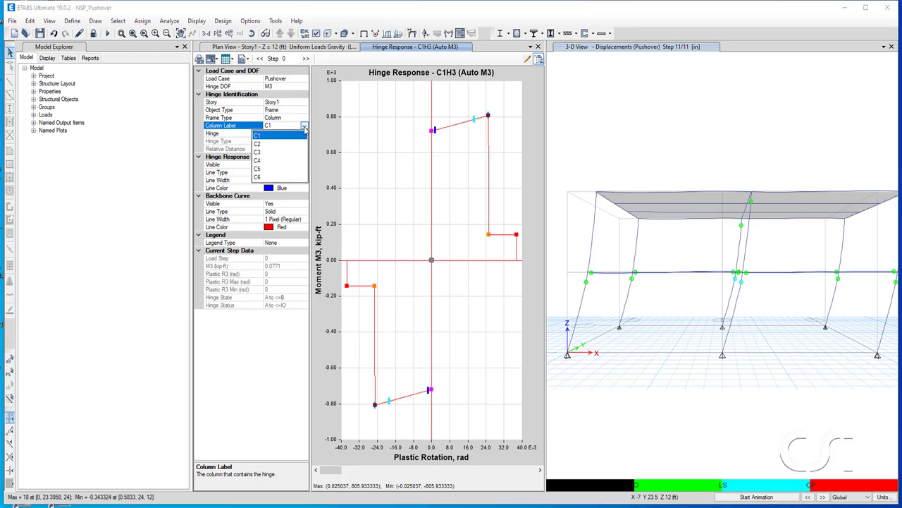
pyautogui.click(273, 152)
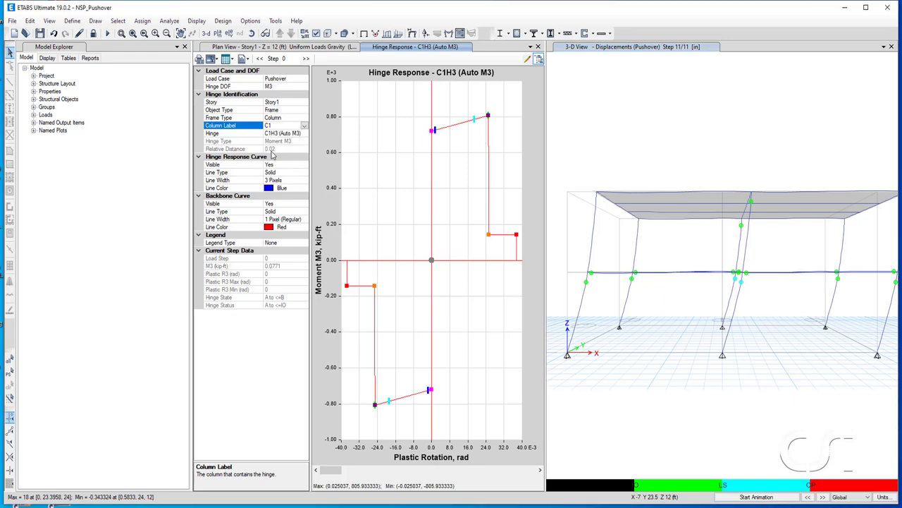
pyautogui.click(295, 134)
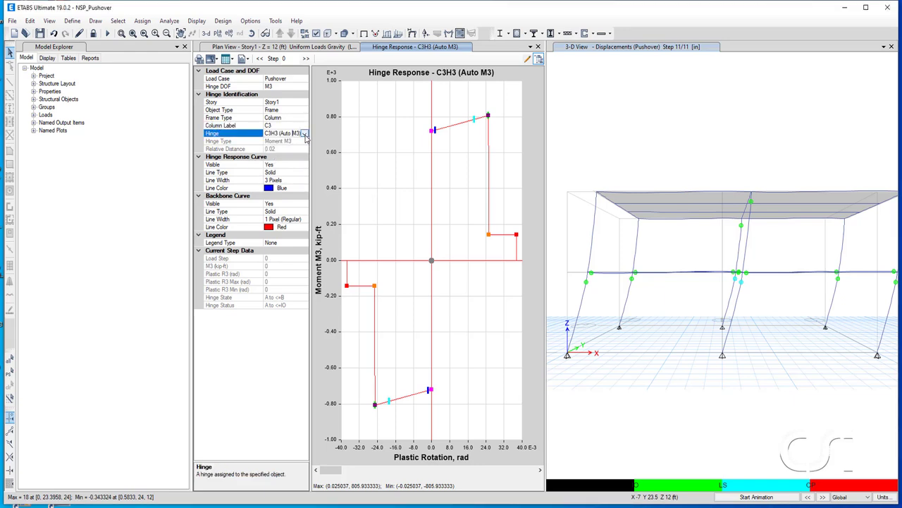
pyautogui.click(304, 133)
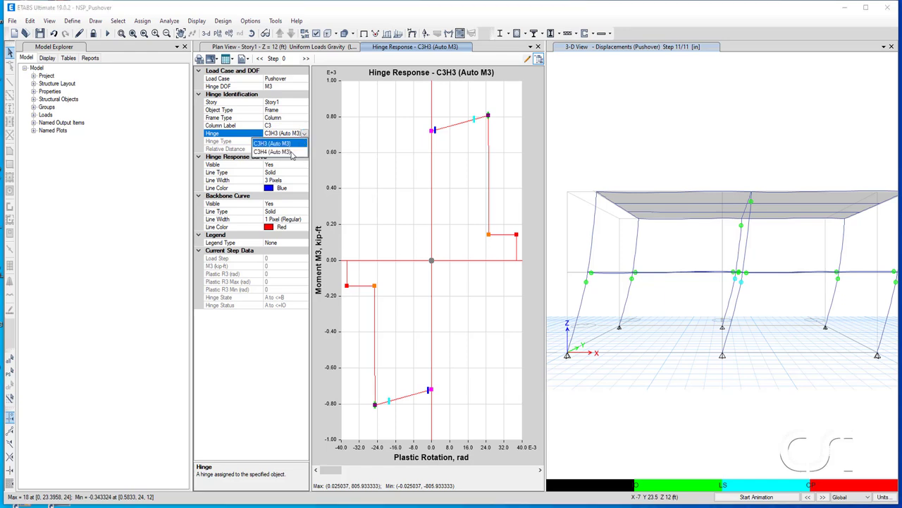
pyautogui.click(291, 152)
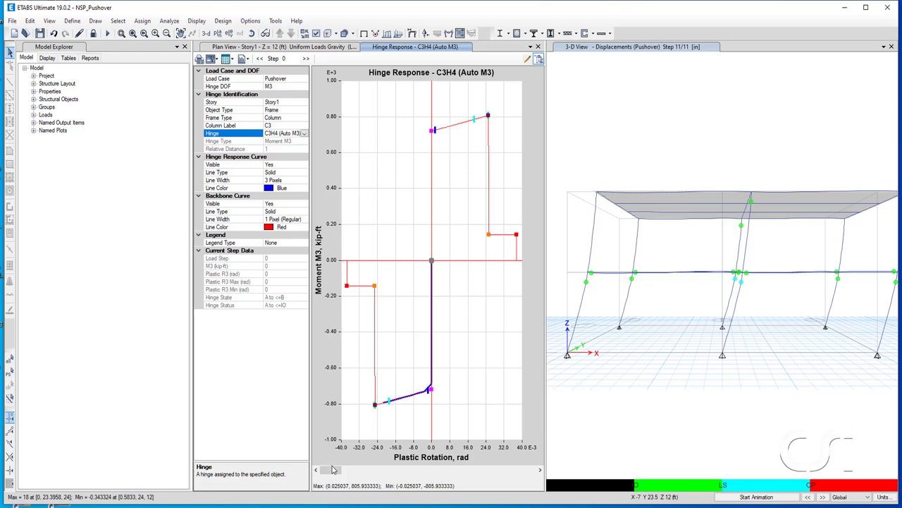
# Advance the C3H4 hinge response through the load steps to step 11, examine its state, and close the plot.
pyautogui.moveTo(332, 472)
pyautogui.mouseDown()
pyautogui.moveTo(424, 473)
pyautogui.moveTo(448, 493)
pyautogui.moveTo(564, 500)
pyautogui.mouseUp()
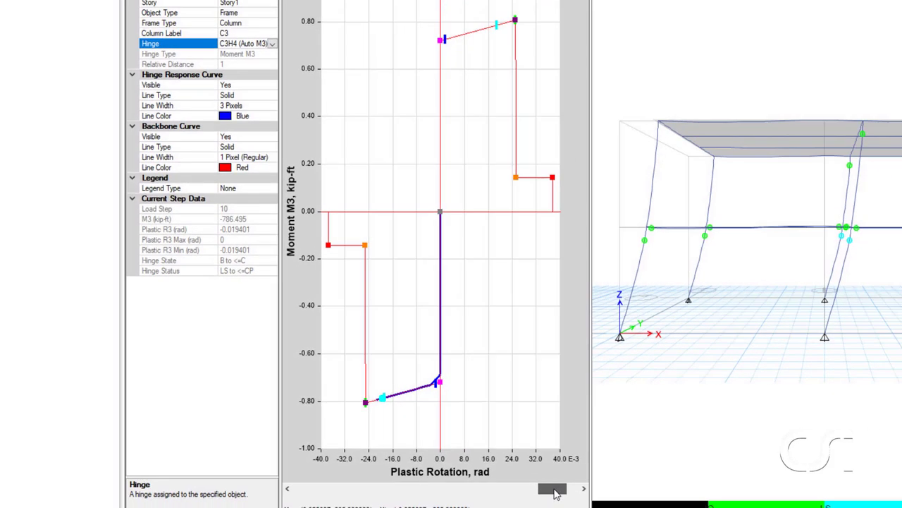
pyautogui.moveTo(554, 492); pyautogui.dragTo(557, 492)
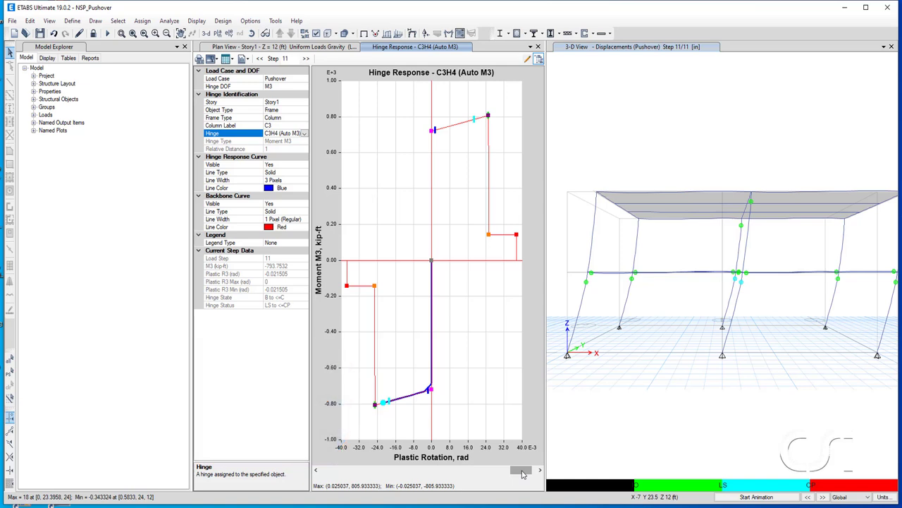
pyautogui.click(538, 47)
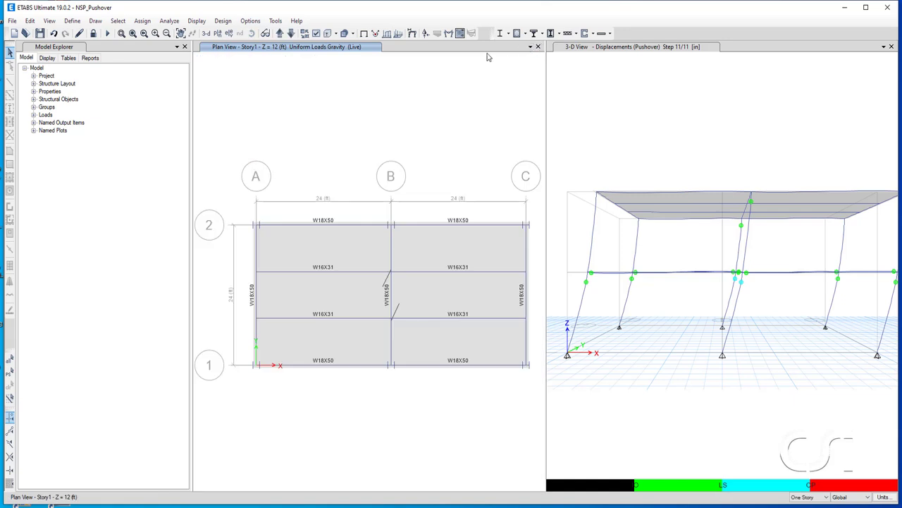
# Display the static pushover curve of base shear versus monitored displacement for the Pushover case.
pyautogui.click(201, 23)
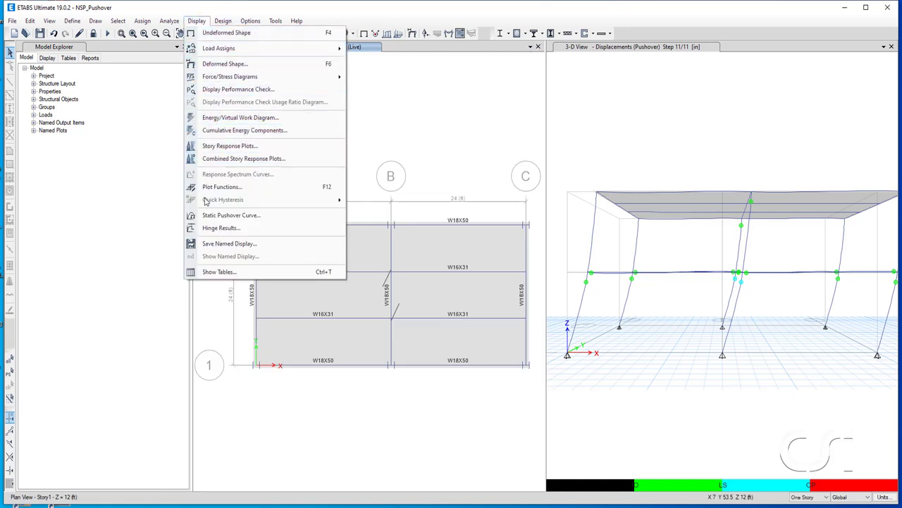
pyautogui.click(259, 215)
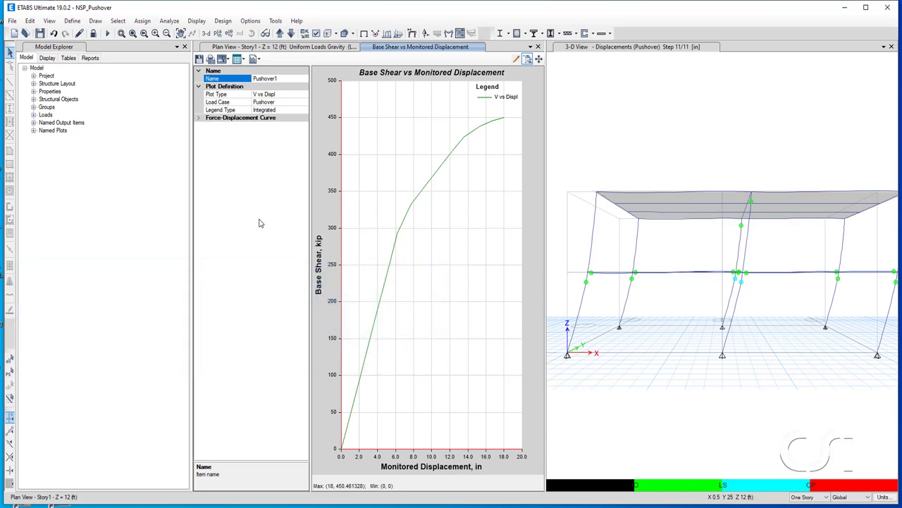
# Change the pushover plot type to FEMA 440 EL and expand the Capacity Spectrum Curve and Single Demand Spectrum settings.
pyautogui.click(286, 93)
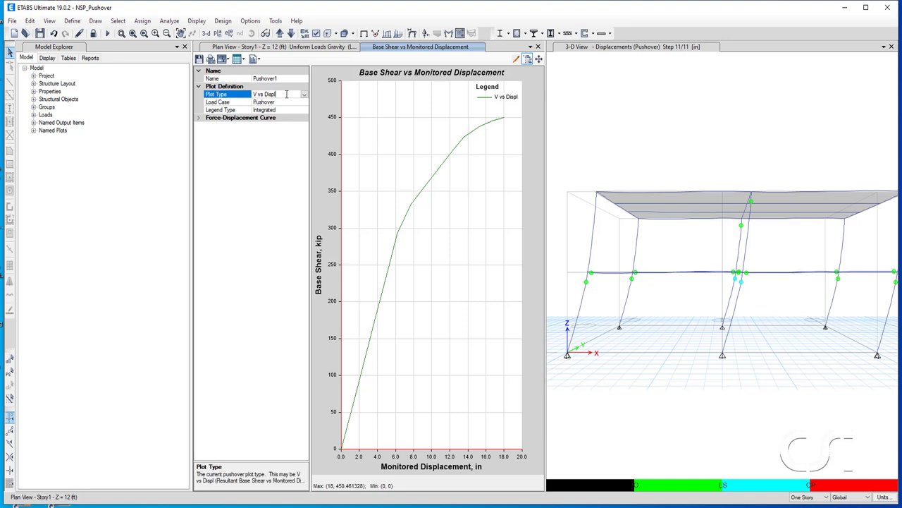
pyautogui.click(305, 95)
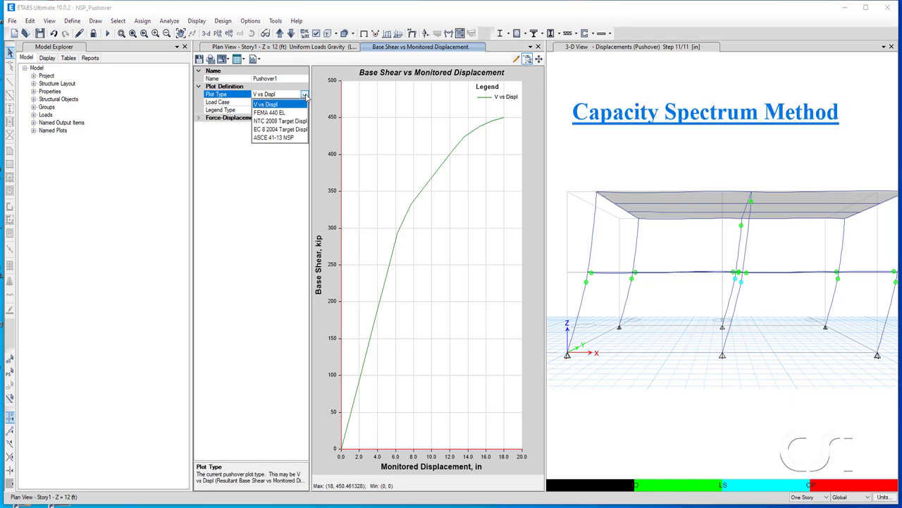
pyautogui.click(287, 113)
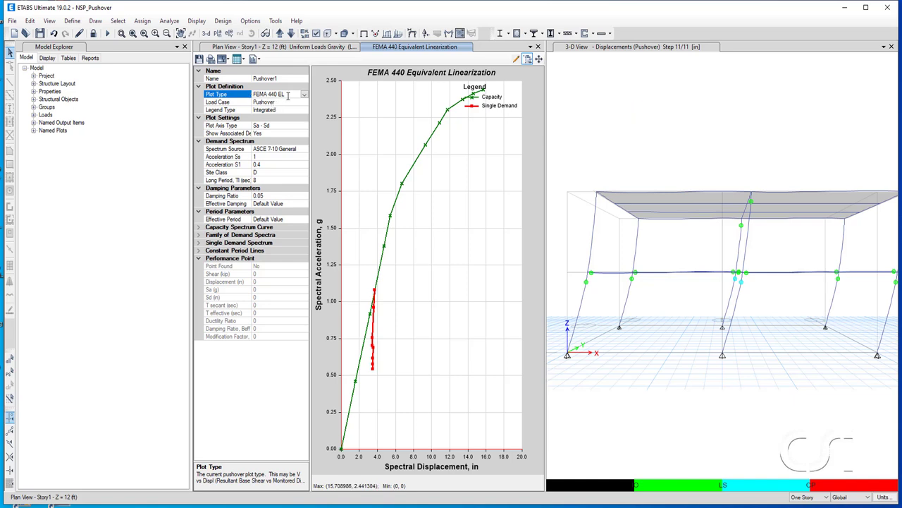
pyautogui.moveTo(285, 111)
pyautogui.mouseDown()
pyautogui.moveTo(199, 118)
pyautogui.moveTo(282, 131)
pyautogui.mouseUp()
pyautogui.click(200, 228)
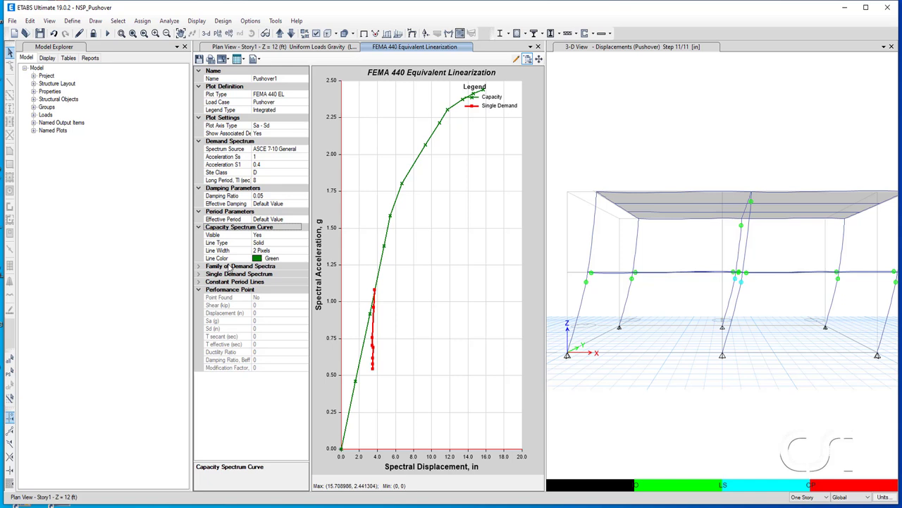
pyautogui.click(199, 273)
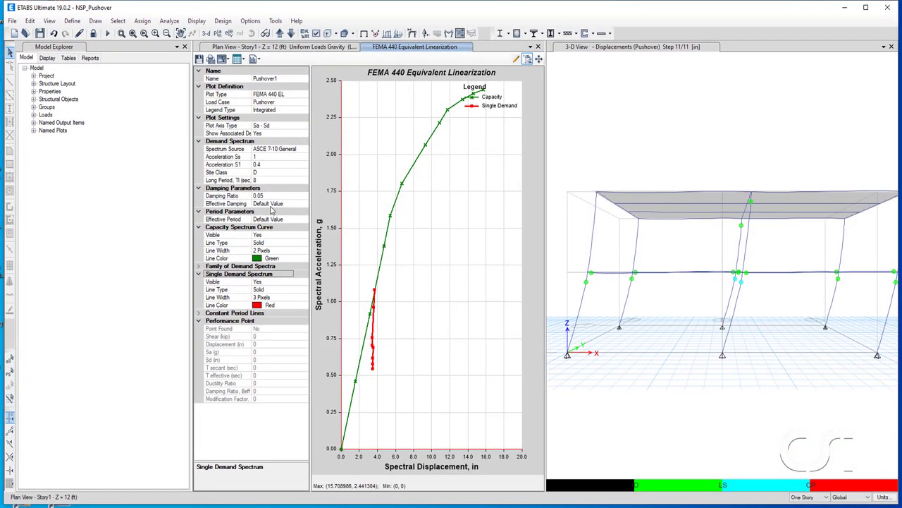
# Set the FEMA 440 demand spectrum accelerations to Ss 2.302 and S1 0.956, and check the performance point displacement.
pyautogui.click(264, 157)
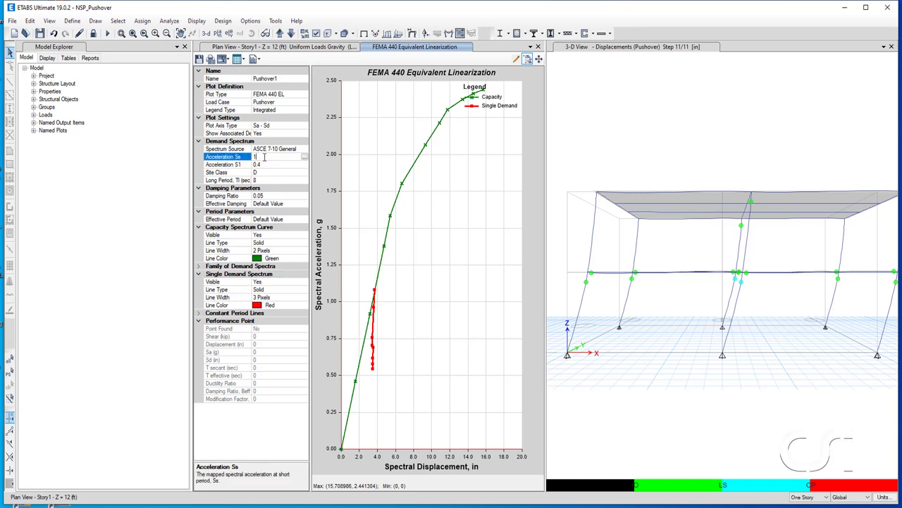
pyautogui.doubleClick(264, 156)
pyautogui.write('2.302')
pyautogui.click(264, 164)
pyautogui.doubleClick(264, 164)
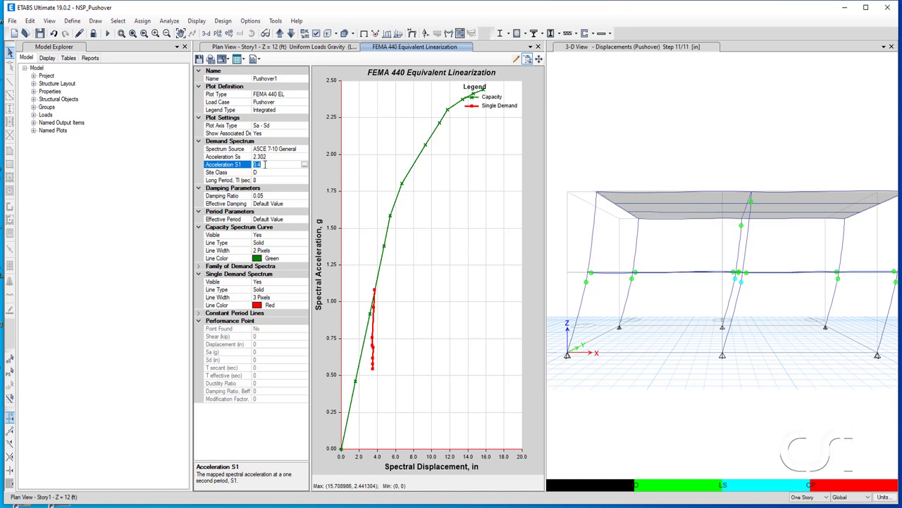
pyautogui.write('.556')
pyautogui.click(263, 172)
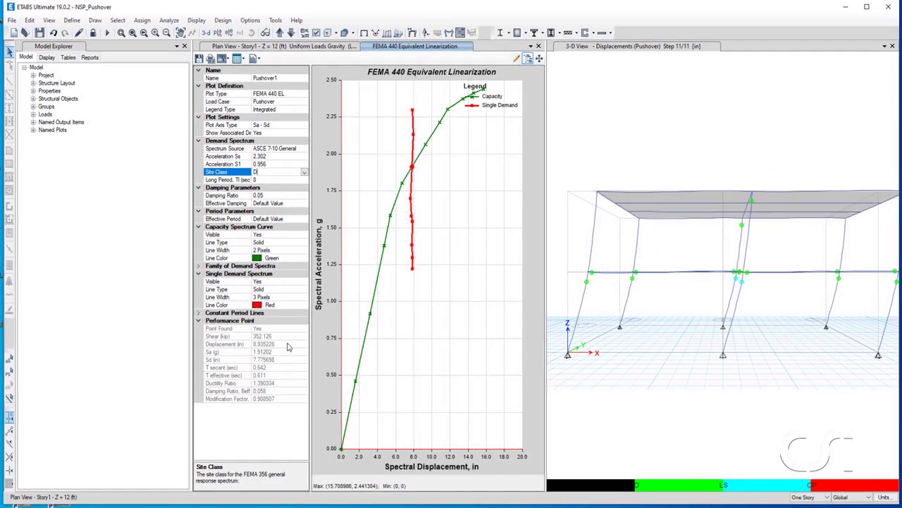
pyautogui.click(287, 344)
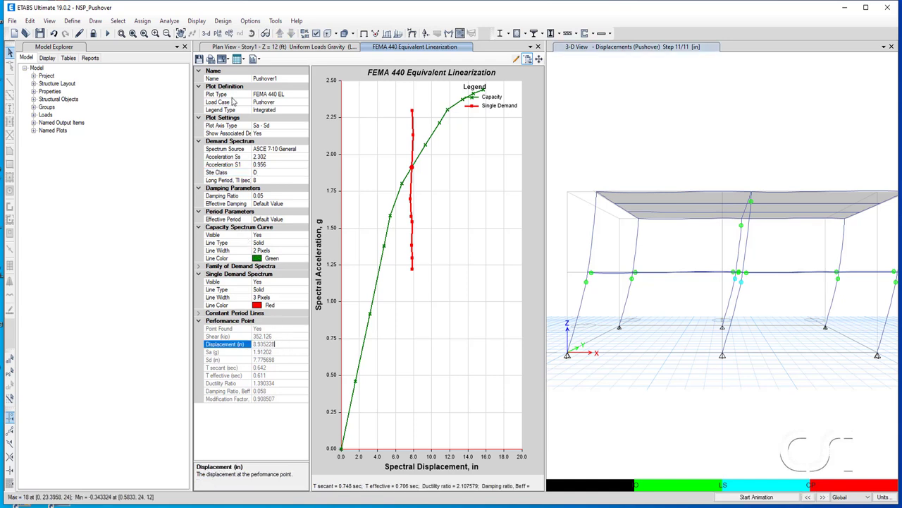
# View the FEMA 440 Equivalent Linearization data as a formatted table, and close it.
pyautogui.click(242, 59)
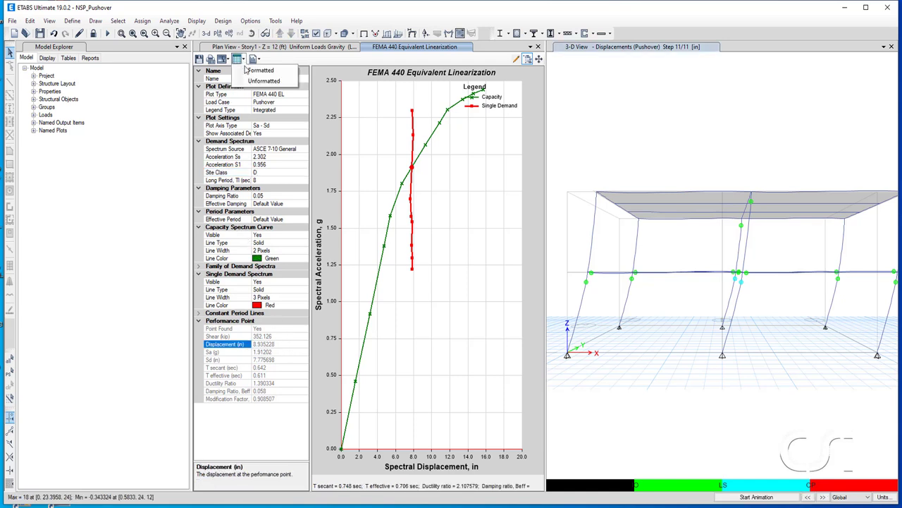
pyautogui.click(263, 72)
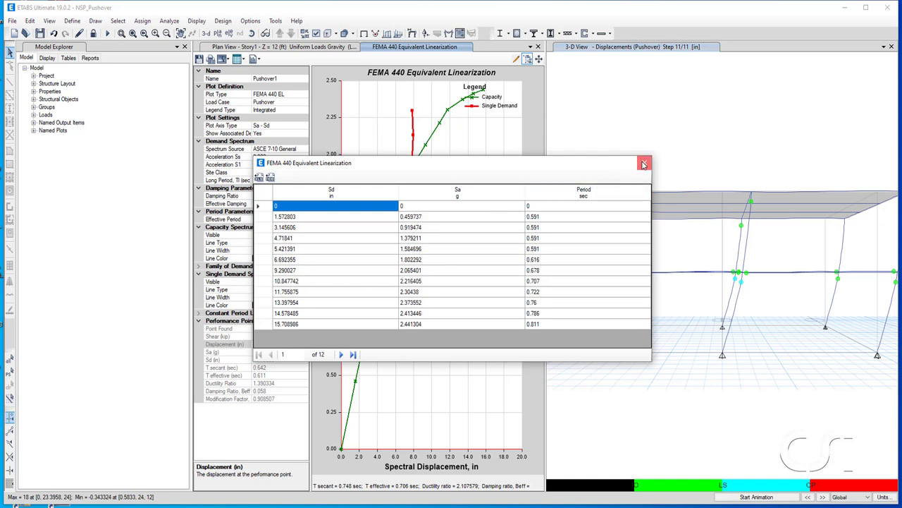
pyautogui.click(643, 164)
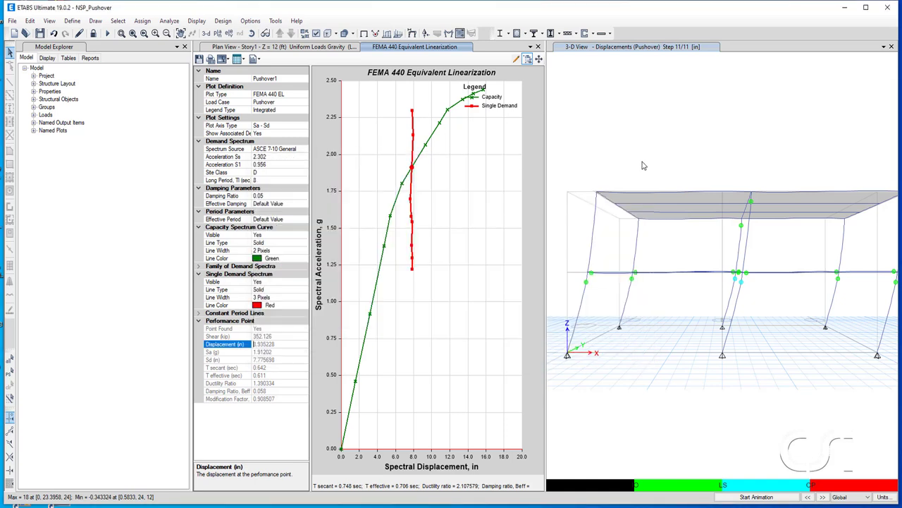
# Step the Pushover deformed shape back to step 5 and forward to step 6 to examine hinge formation near the performance point.
pyautogui.click(688, 162)
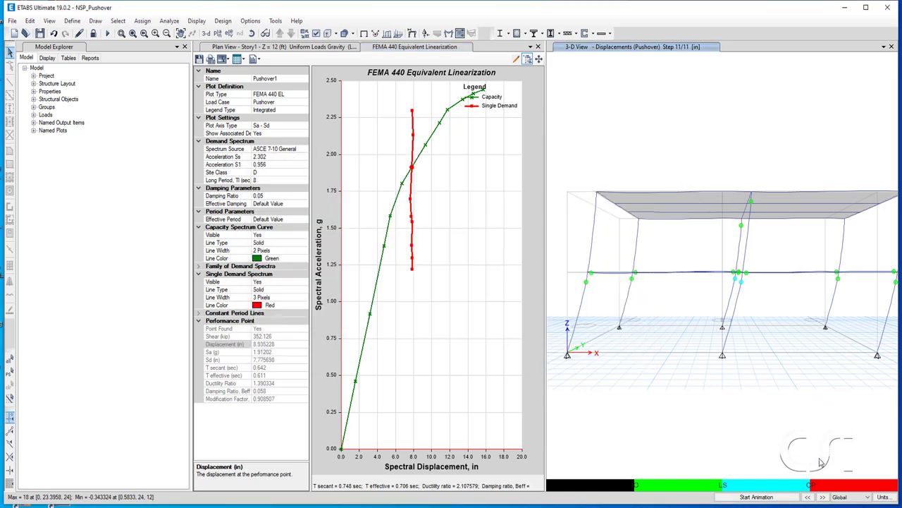
pyautogui.click(809, 498)
pyautogui.click(808, 498)
pyautogui.click(809, 498)
pyautogui.click(808, 498)
pyautogui.click(808, 497)
pyautogui.click(809, 498)
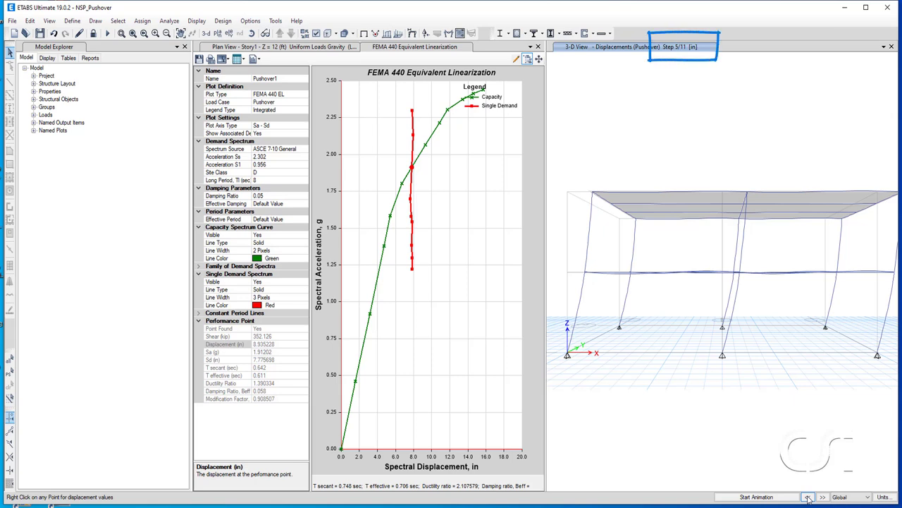
pyautogui.click(822, 497)
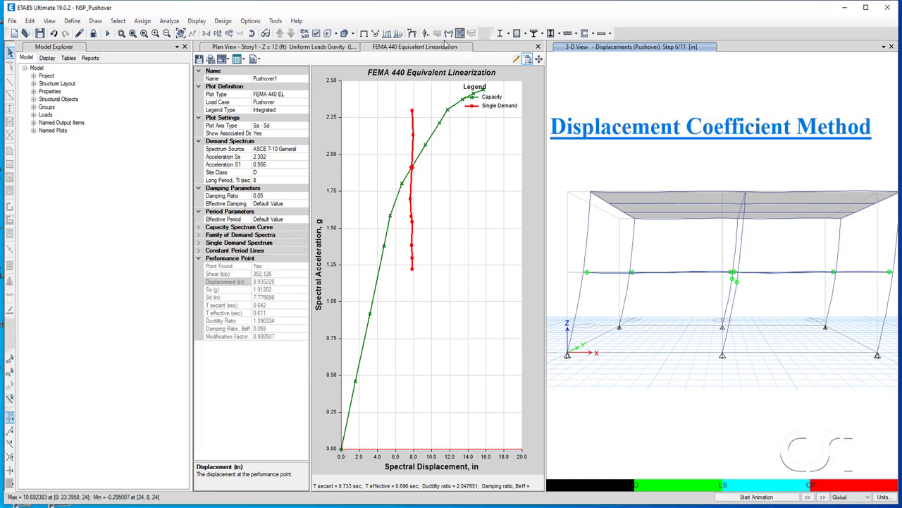
# Change the pushover plot type to ASCE 41-13 NSP and expand the Capacity Curve settings.
pyautogui.click(269, 95)
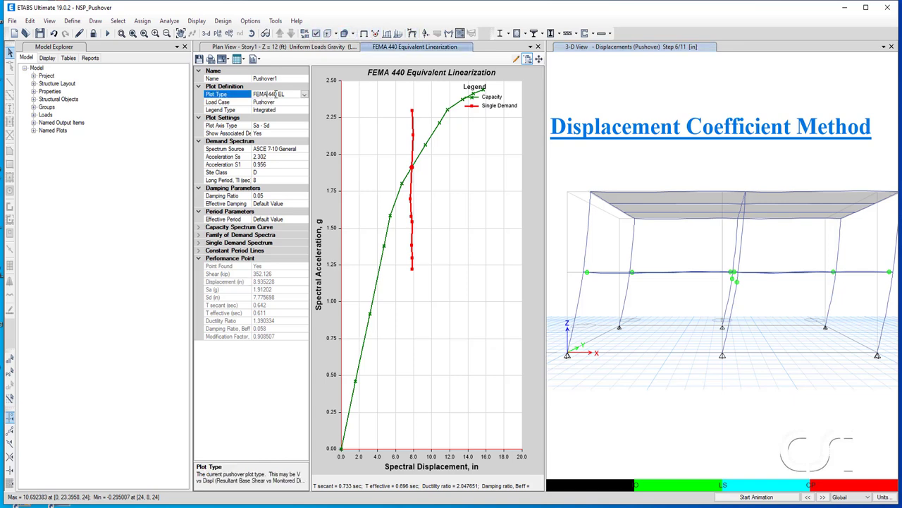
pyautogui.click(304, 95)
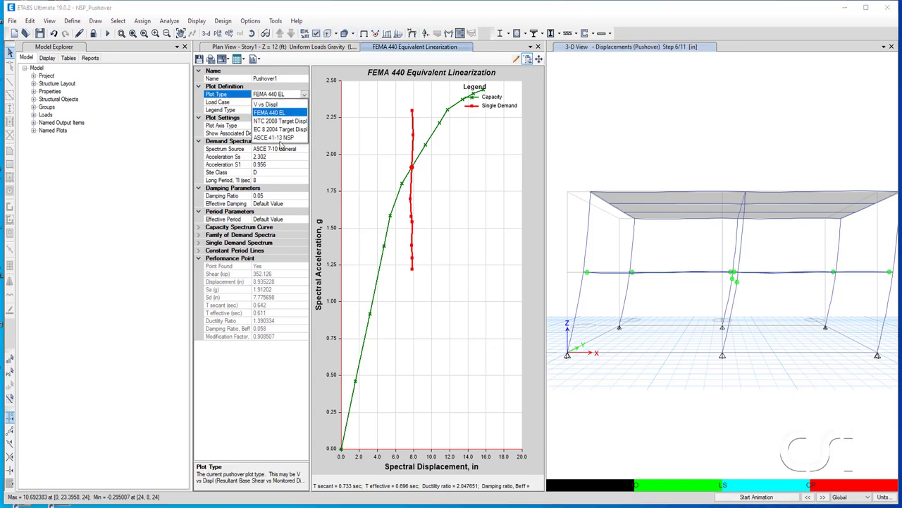
pyautogui.click(279, 138)
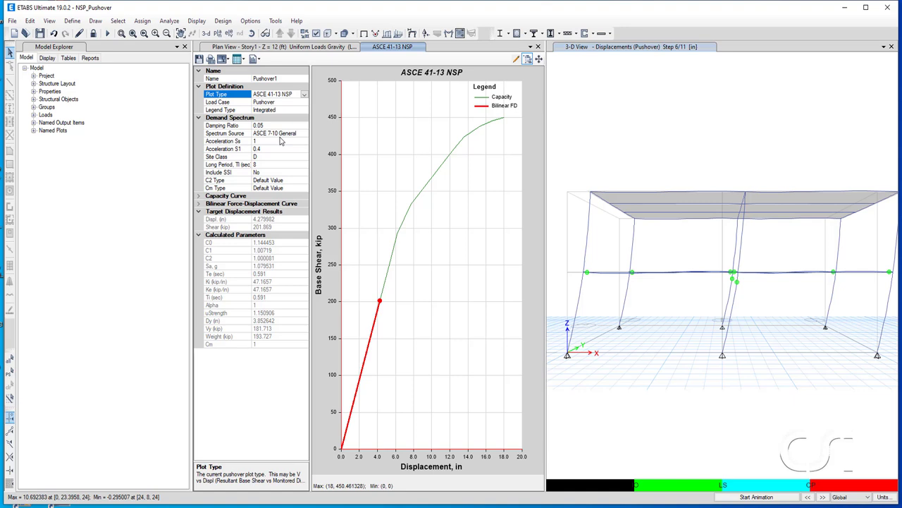
pyautogui.click(204, 196)
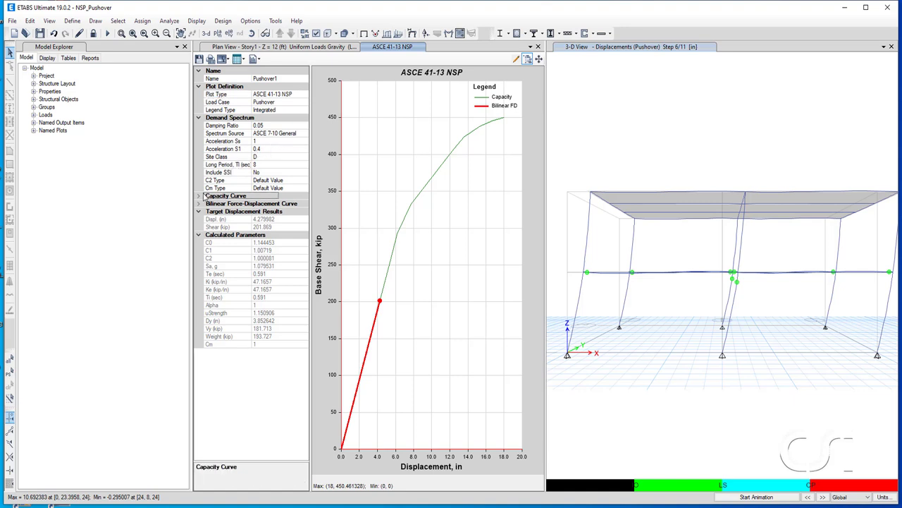
pyautogui.click(200, 196)
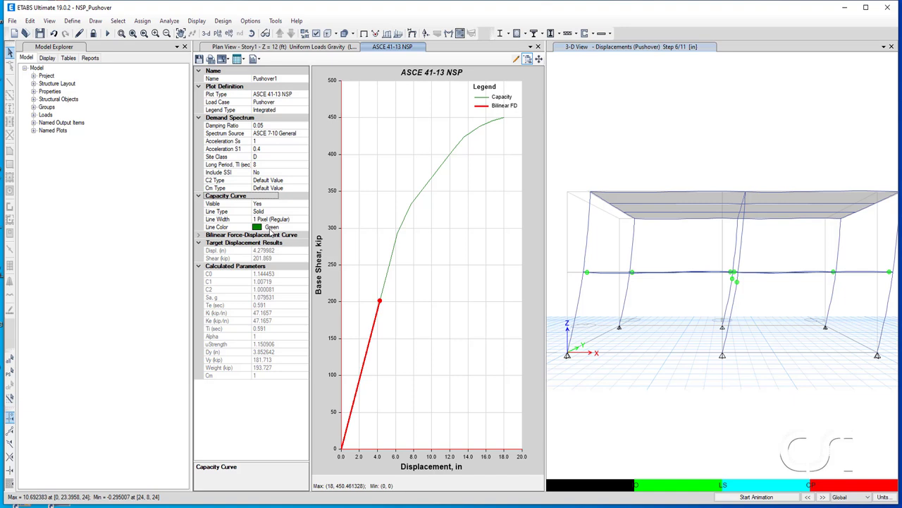
# Set the ASCE 41-13 NSP demand spectrum accelerations to Ss 2.302 and S1 0.956.
pyautogui.click(264, 141)
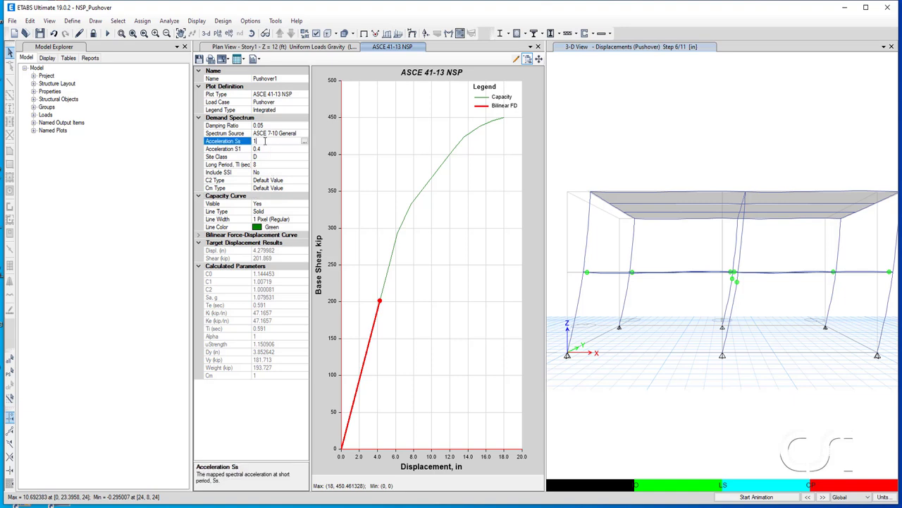
pyautogui.doubleClick(264, 141)
pyautogui.write('2.302')
pyautogui.click(262, 149)
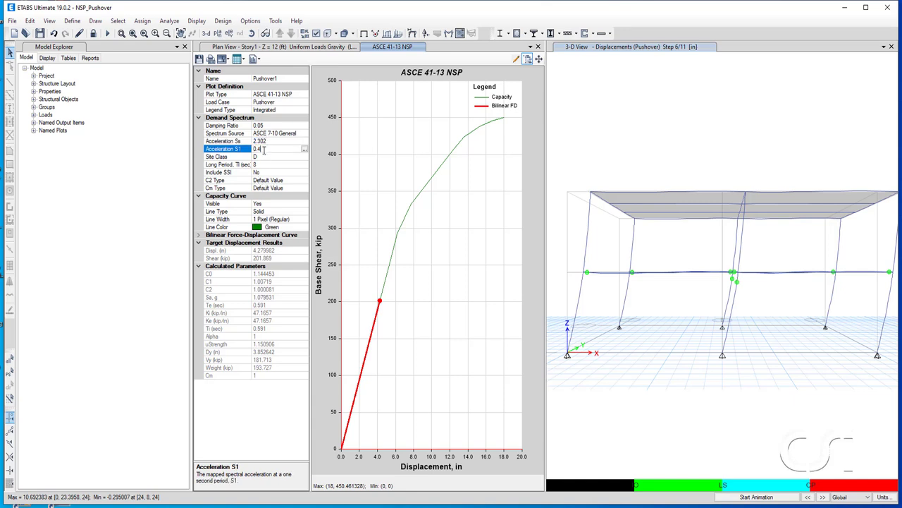
pyautogui.doubleClick(263, 149)
pyautogui.write('.956')
pyautogui.click(263, 156)
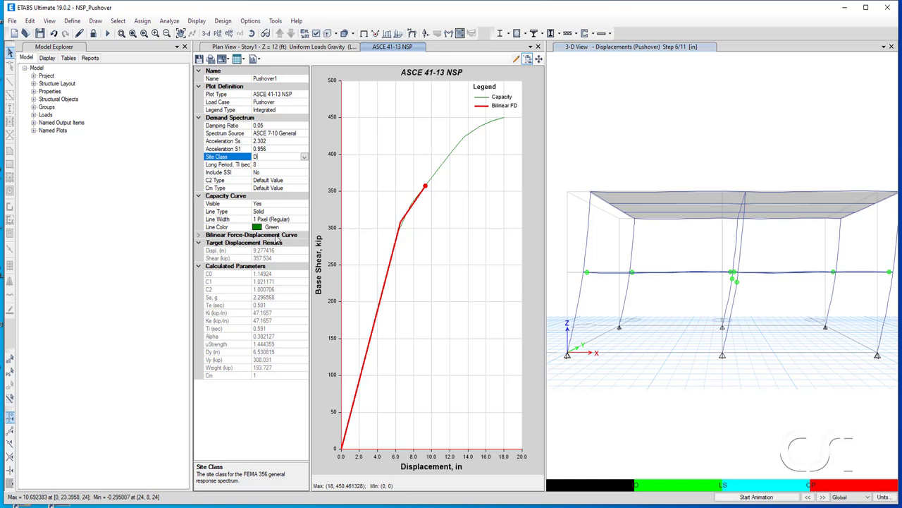
# View the ASCE 41-13 NSP displacement and base shear data as a formatted table, and close it.
pyautogui.click(238, 60)
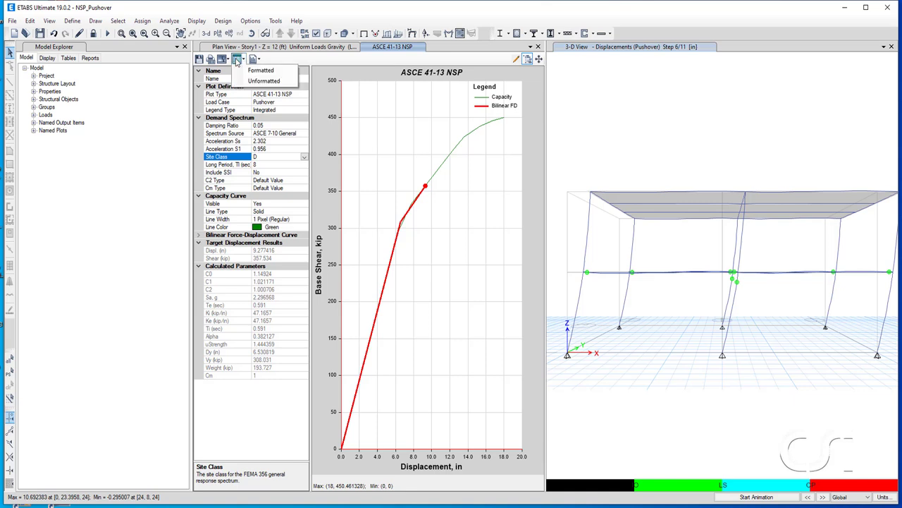
pyautogui.click(237, 61)
pyautogui.click(237, 60)
pyautogui.click(246, 72)
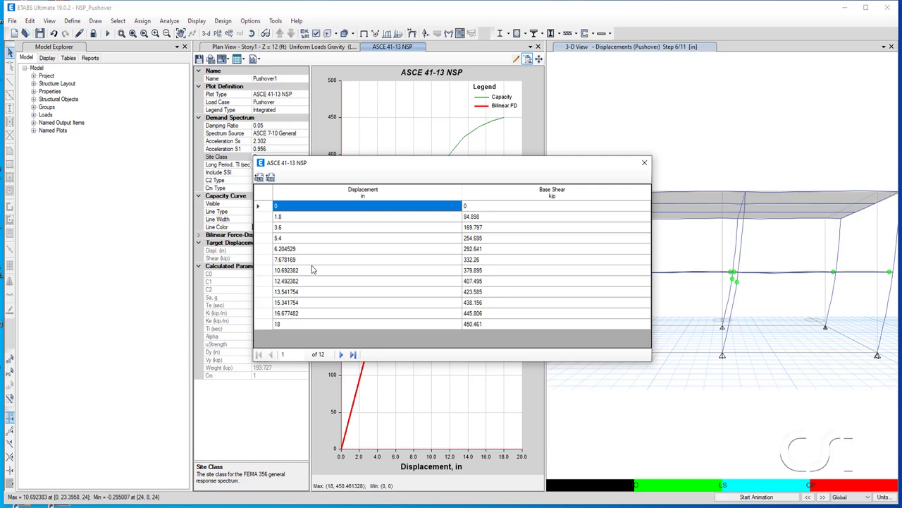
pyautogui.click(643, 164)
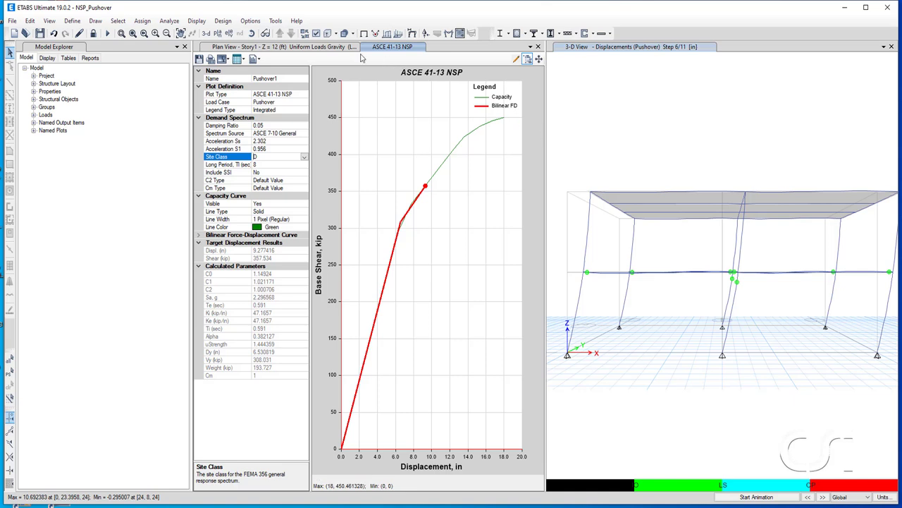
# Review the detailed report of the ASCE 41-13 pushover curve, and close both the report and the pushover plot.
pyautogui.click(255, 60)
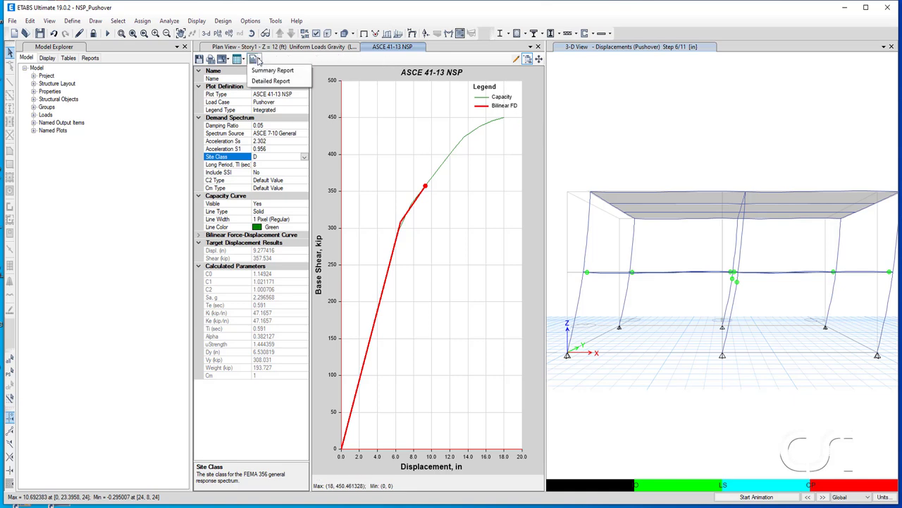
pyautogui.click(289, 81)
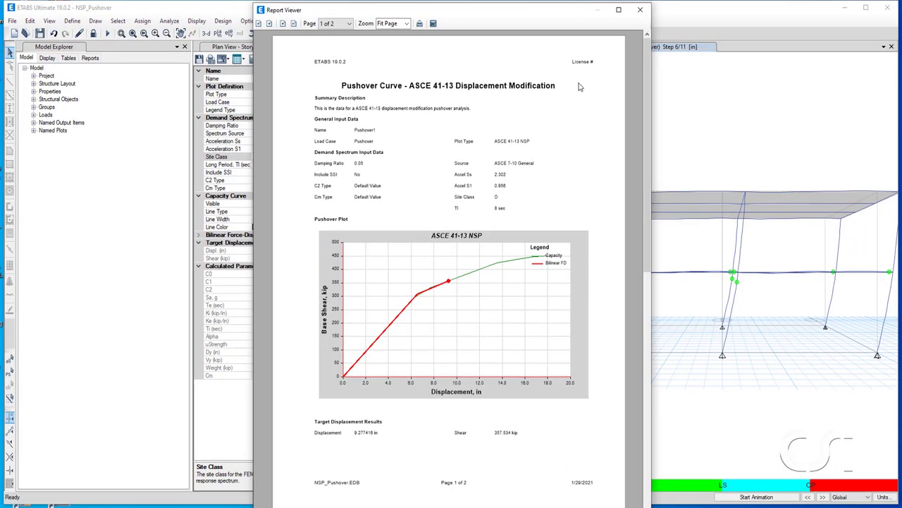
pyautogui.click(640, 11)
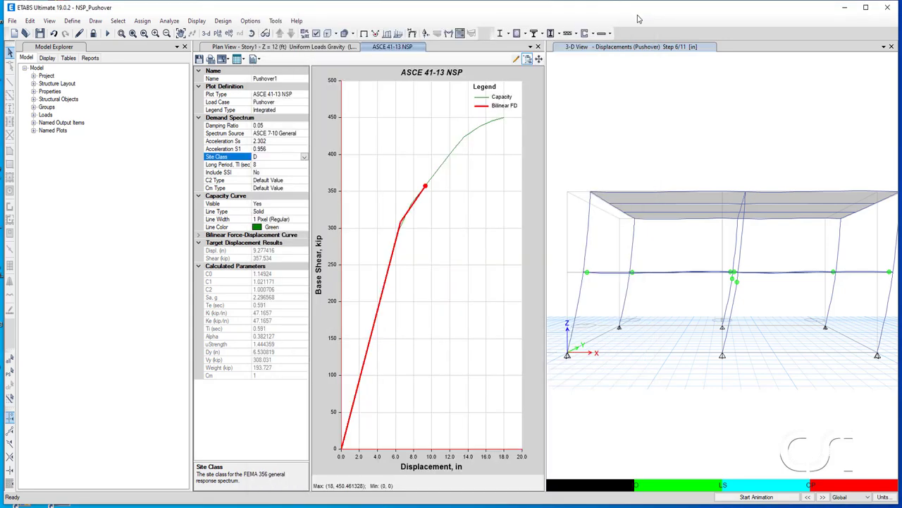
pyautogui.click(538, 46)
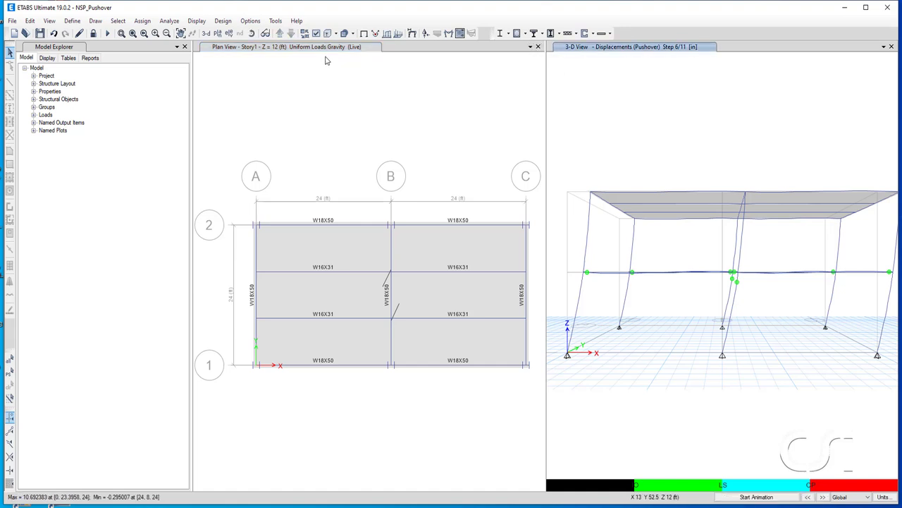
# Display the frame Moment 3-3 diagram for the Pushover case at step 6.
pyautogui.click(201, 22)
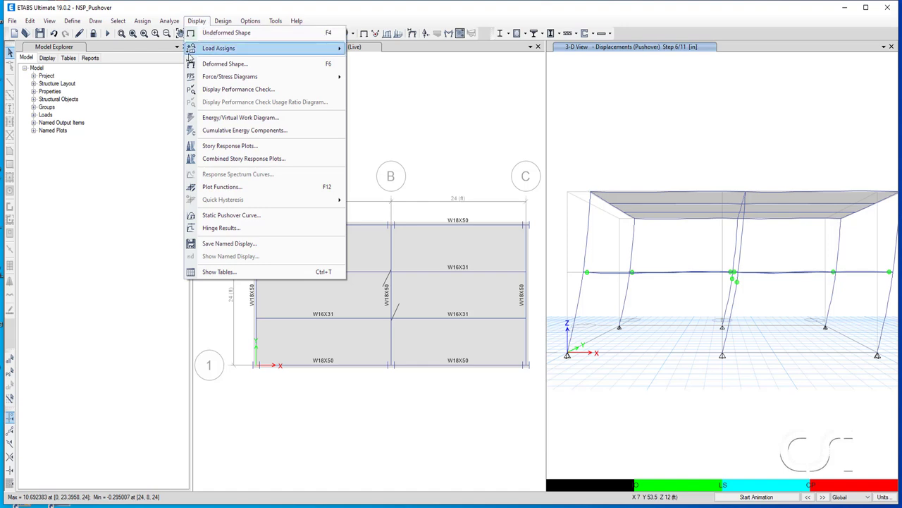
pyautogui.moveTo(196, 78)
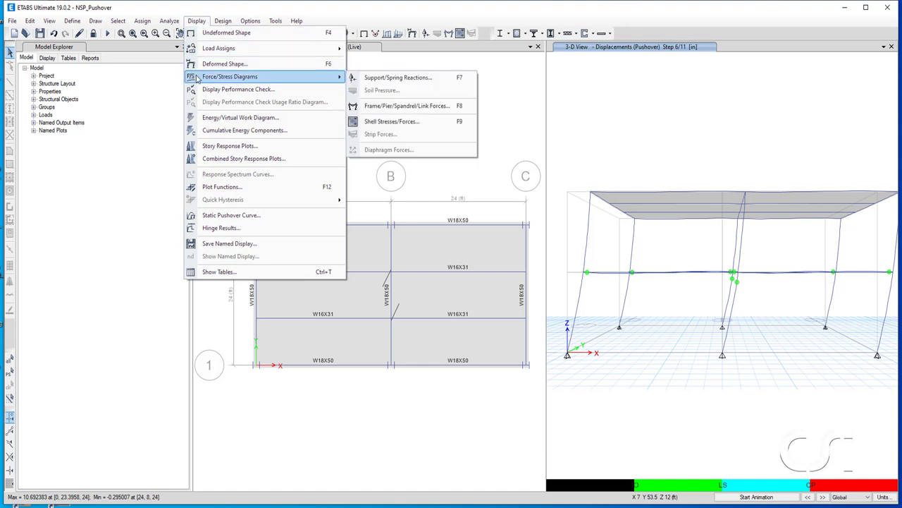
pyautogui.click(389, 107)
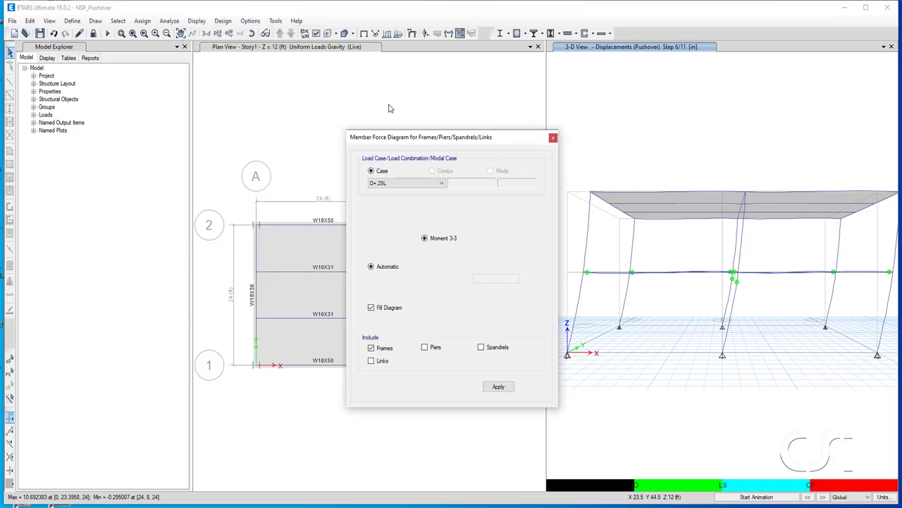
pyautogui.click(387, 182)
pyautogui.click(390, 204)
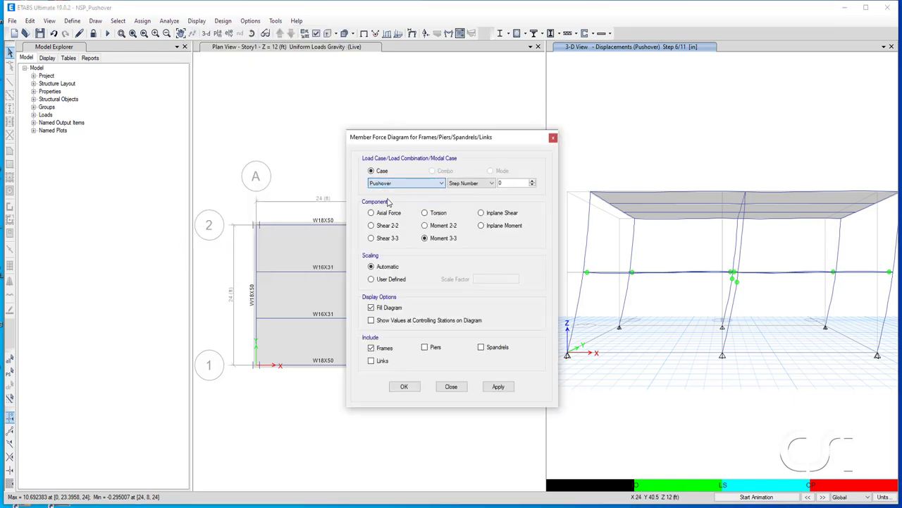
pyautogui.click(533, 182)
pyautogui.click(404, 387)
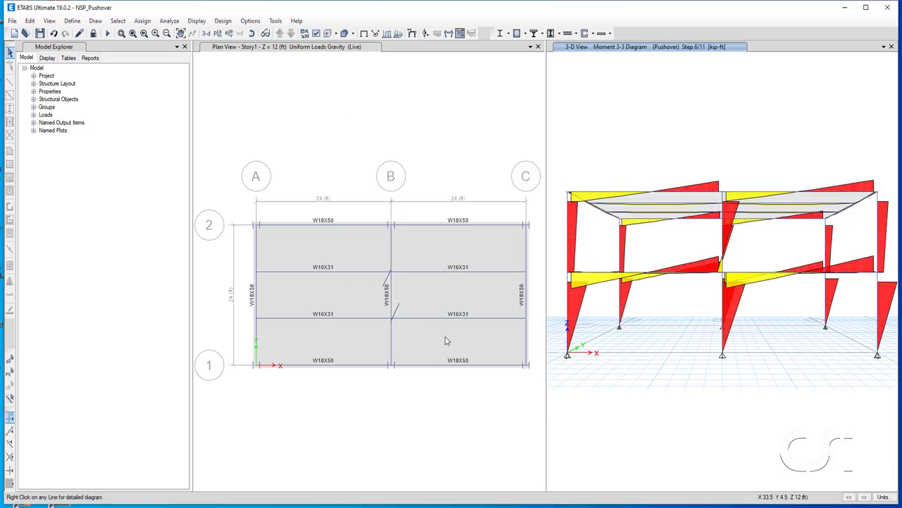
# Switch to the default 3-D view and open the detailed force diagrams of Story2 column C2.
pyautogui.click(205, 34)
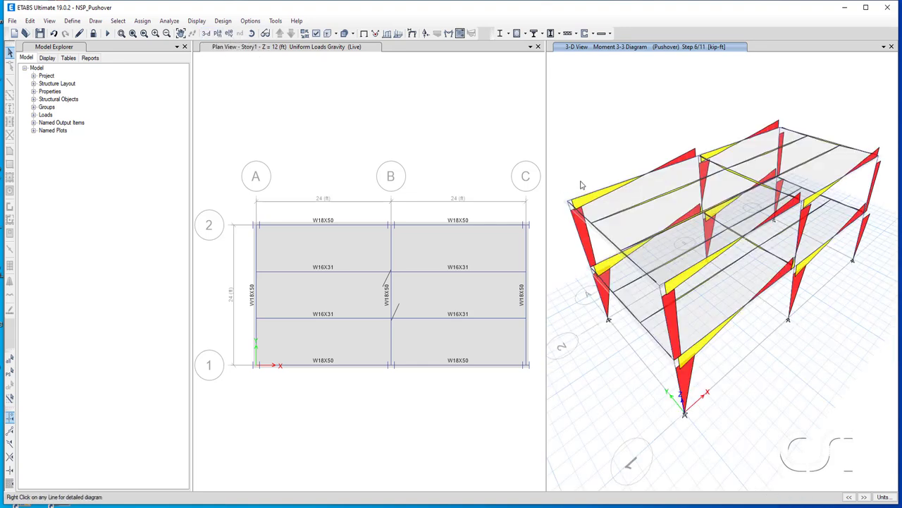
pyautogui.moveTo(624, 181)
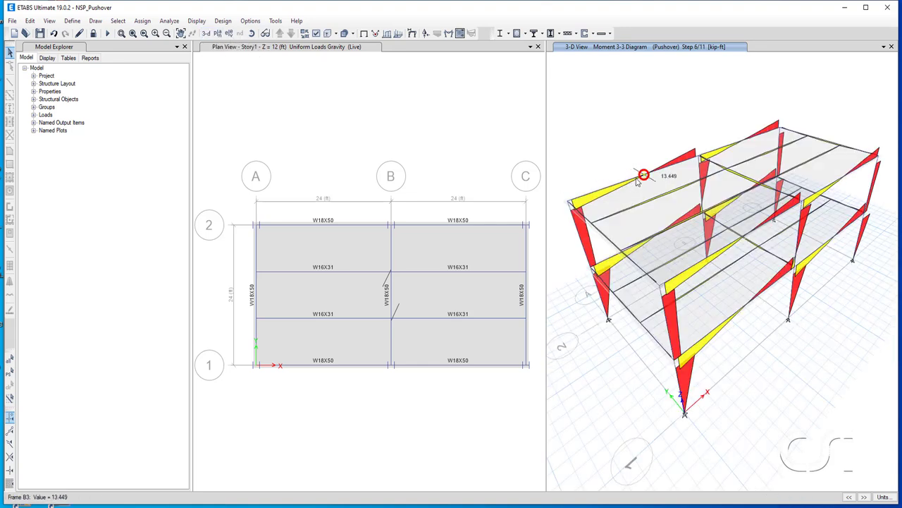
pyautogui.rightClick(578, 239)
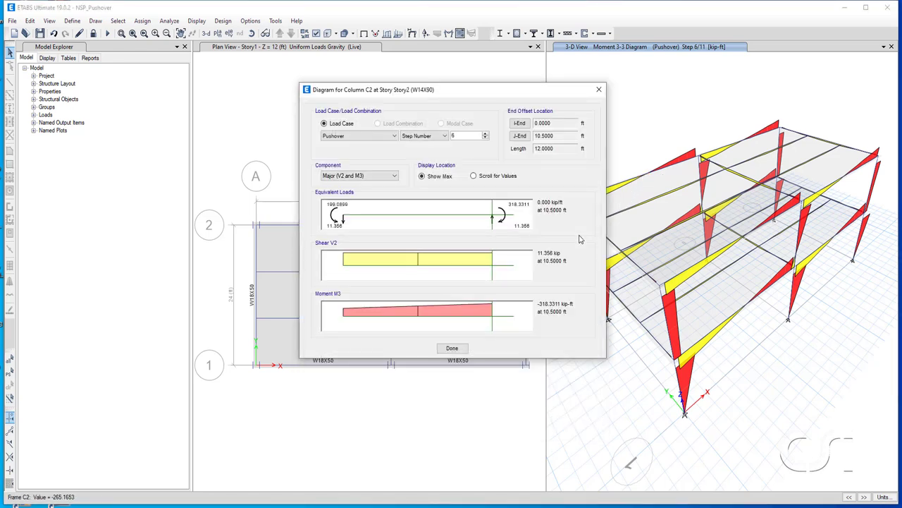